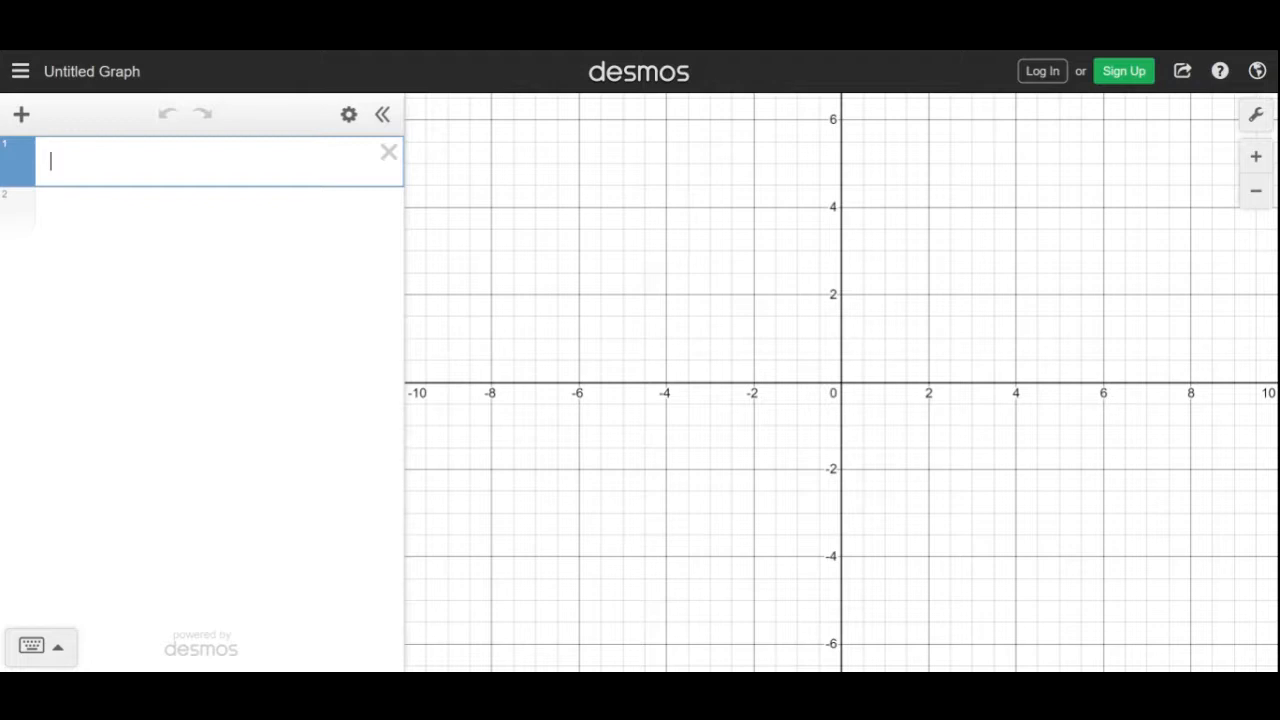
Graph y = x and the vertical line x = 2, and show the coordinates of their intersection point
text(y = x)
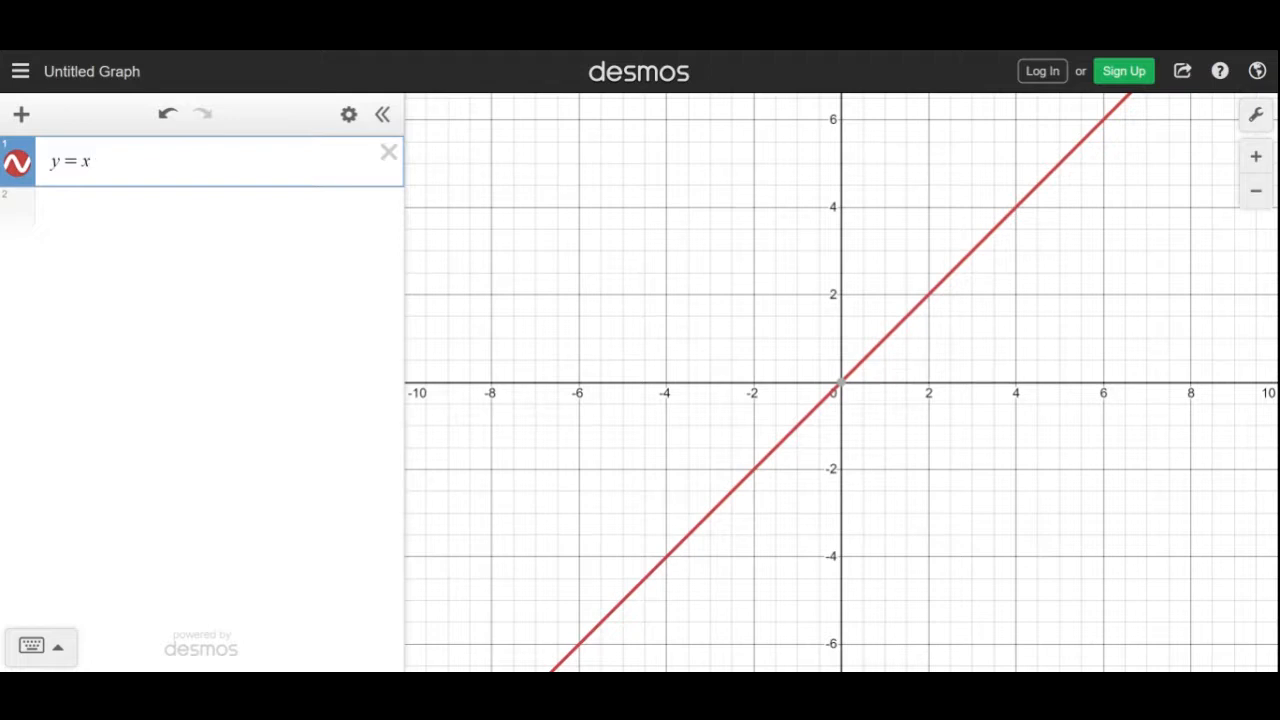
click(193, 222)
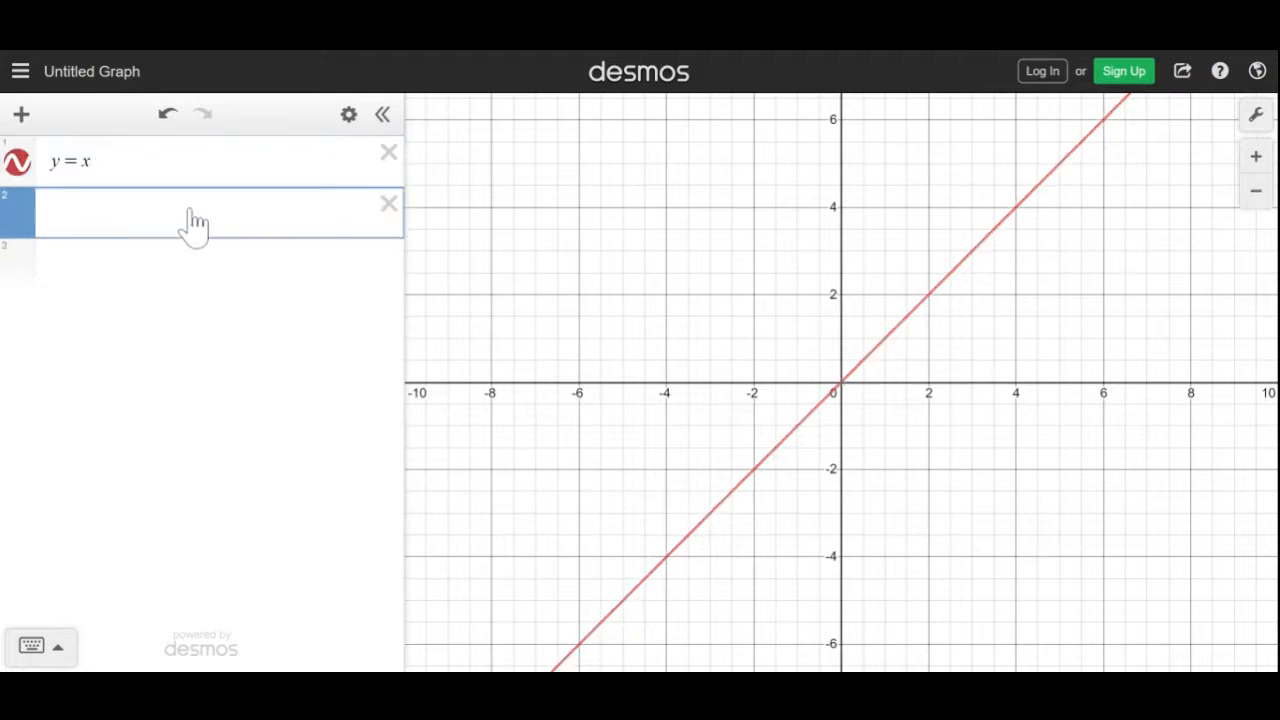
text(x )
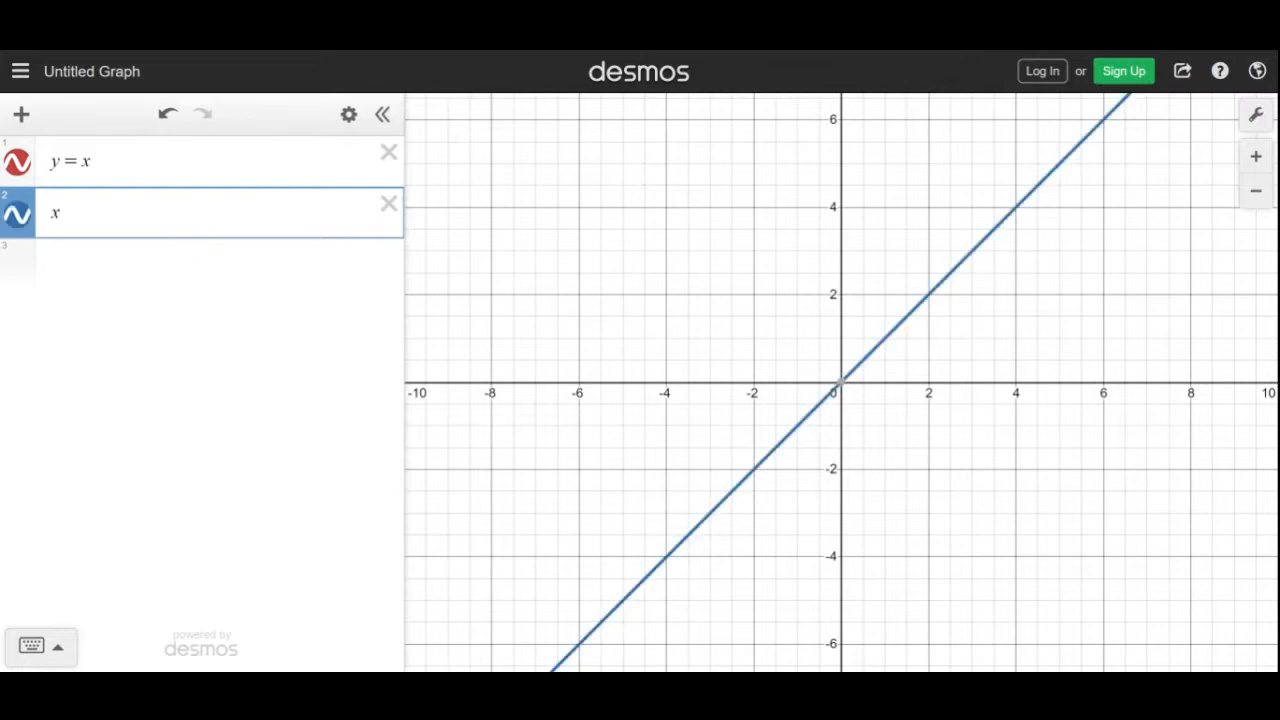
text(= 2)
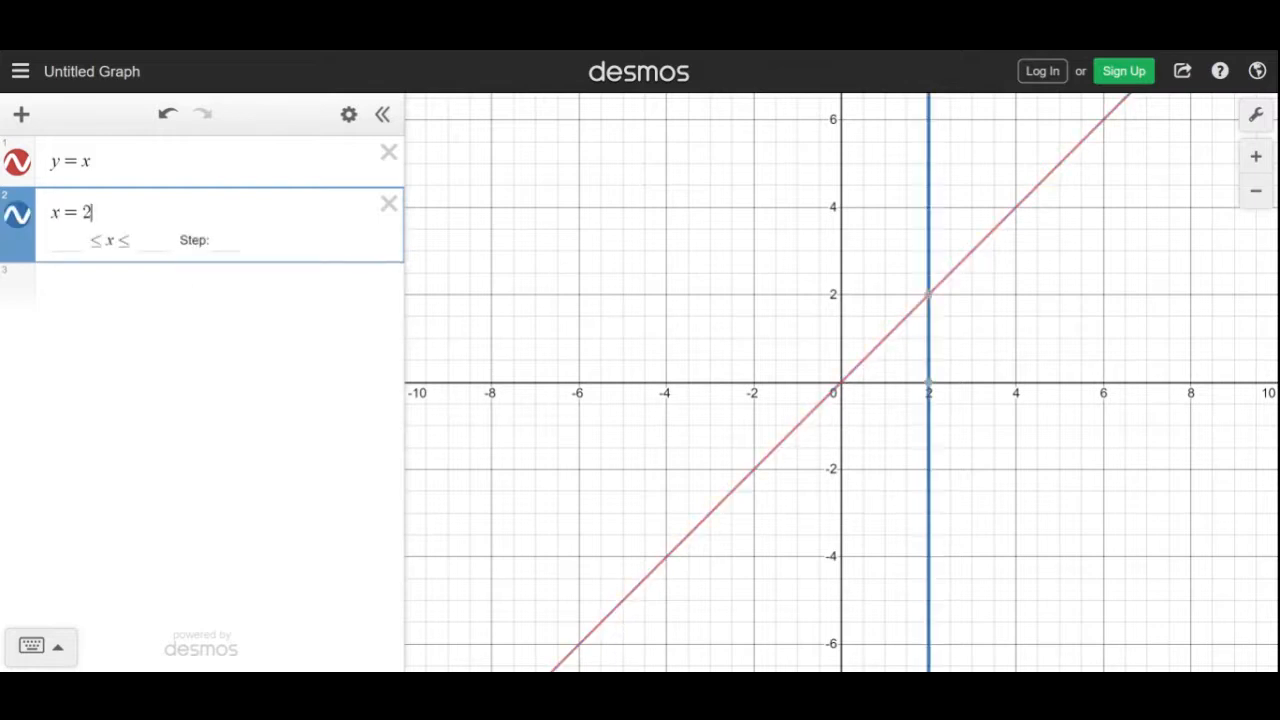
click(930, 297)
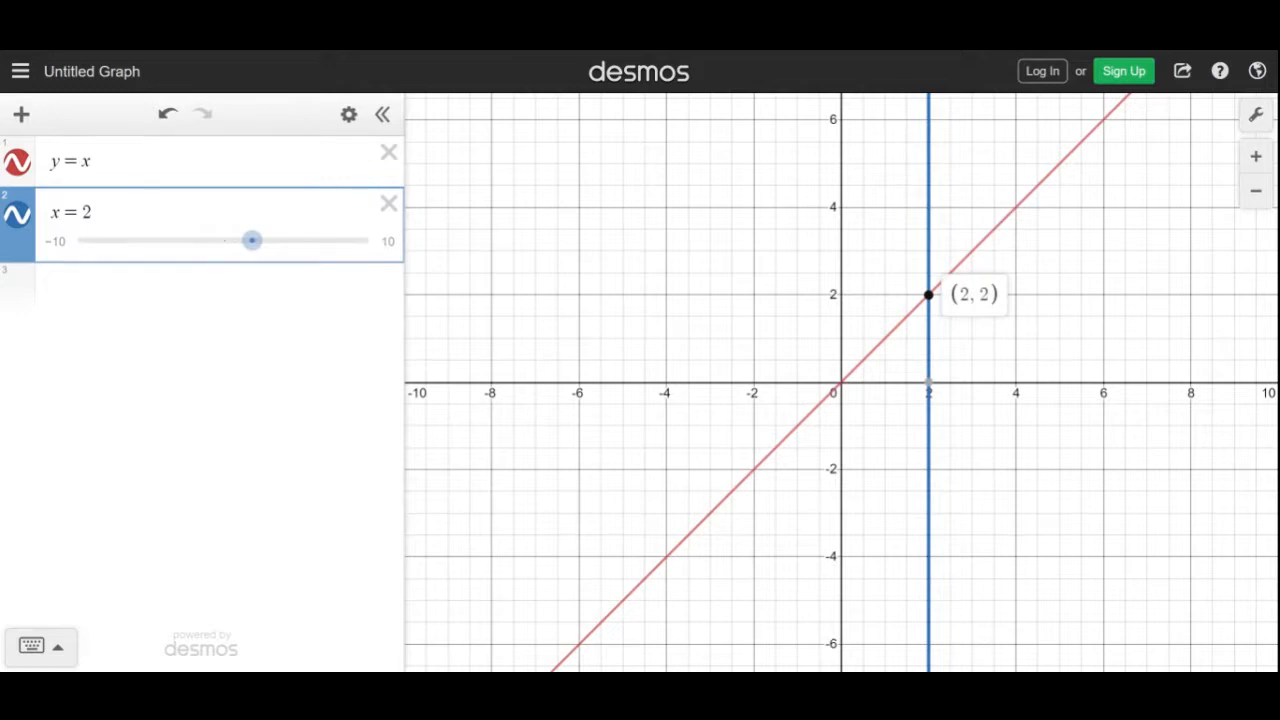
Convert y = x to a table of values to examine its points, and undo the conversion
click(348, 114)
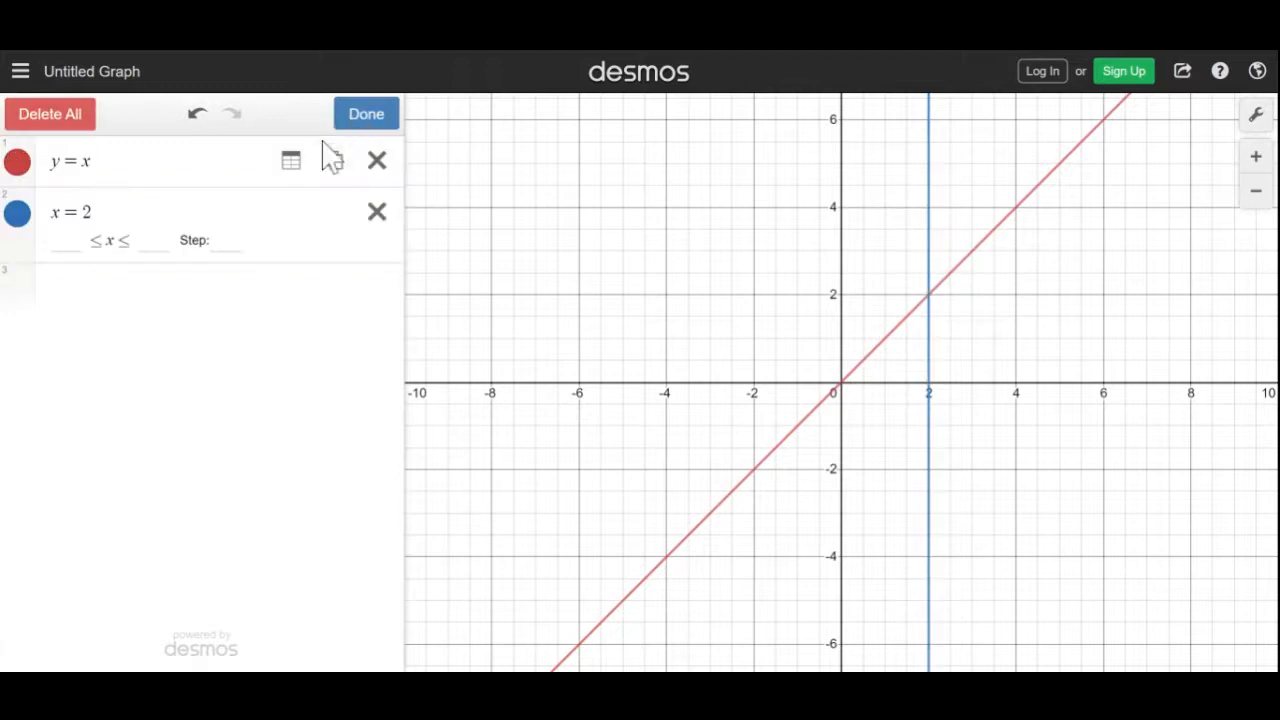
click(294, 168)
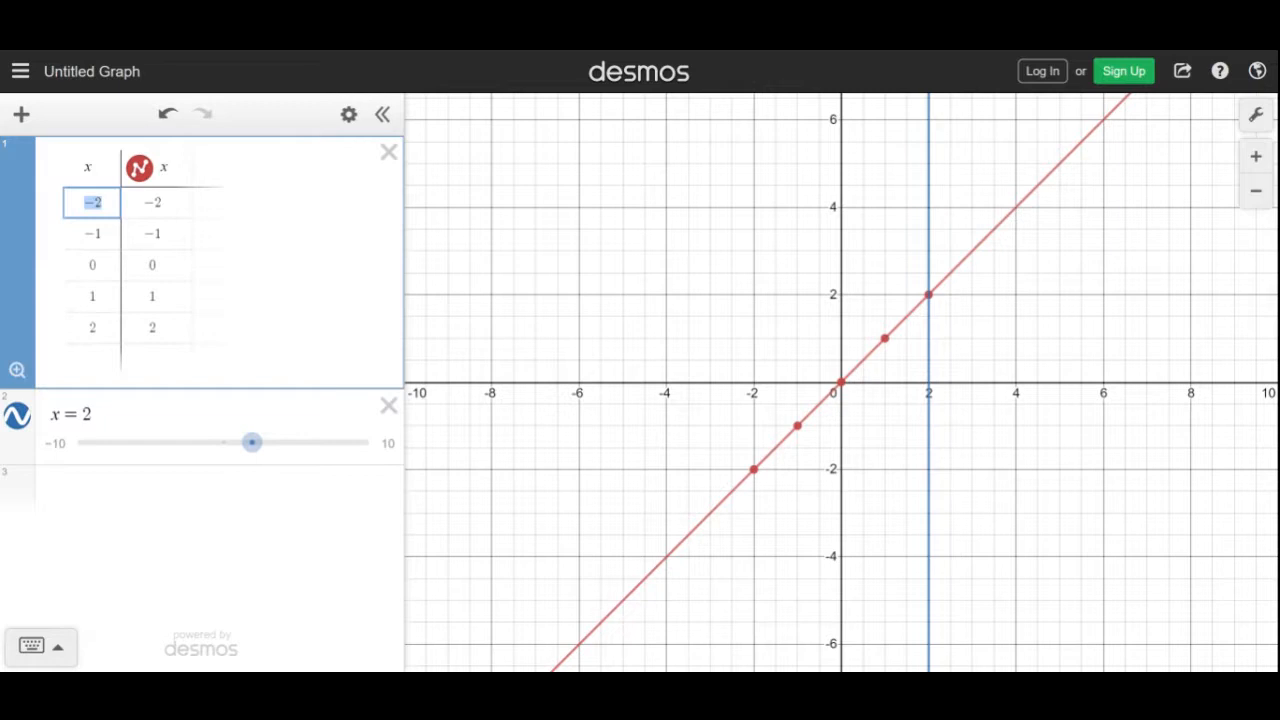
click(167, 116)
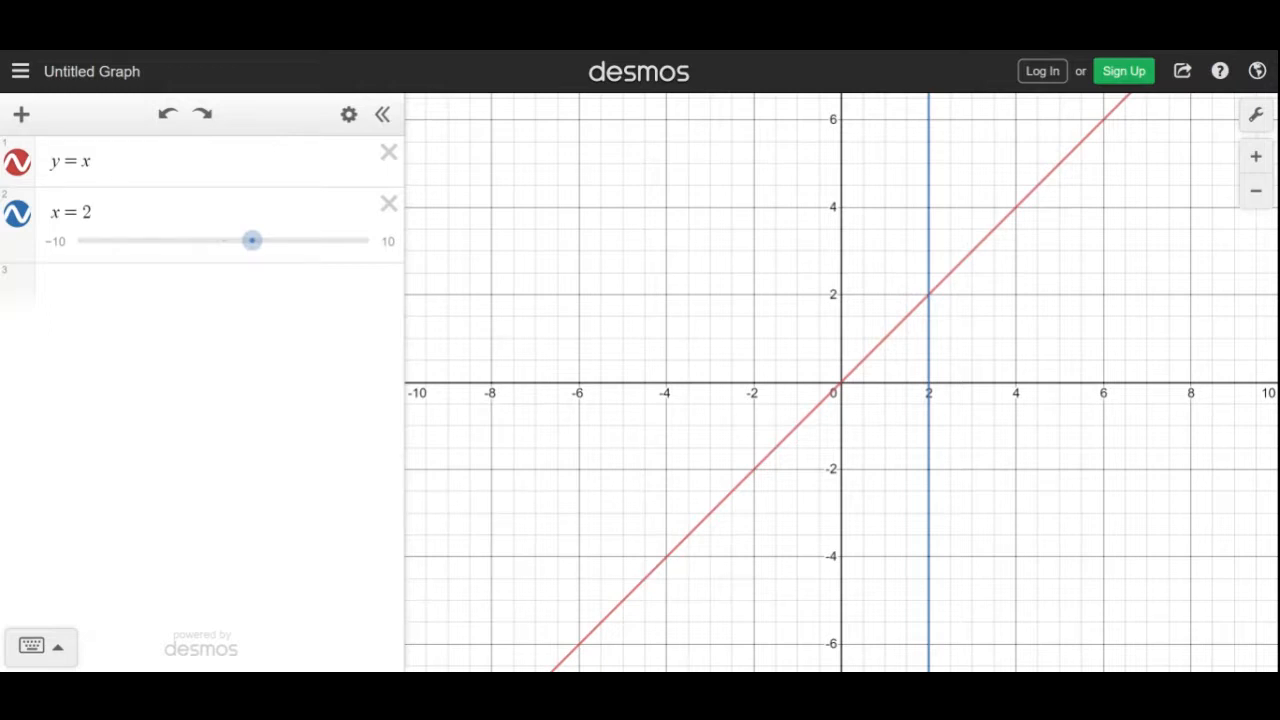
Change the first equation to y = x^2 and show the coordinates of its intersection with x = 2
click(92, 161)
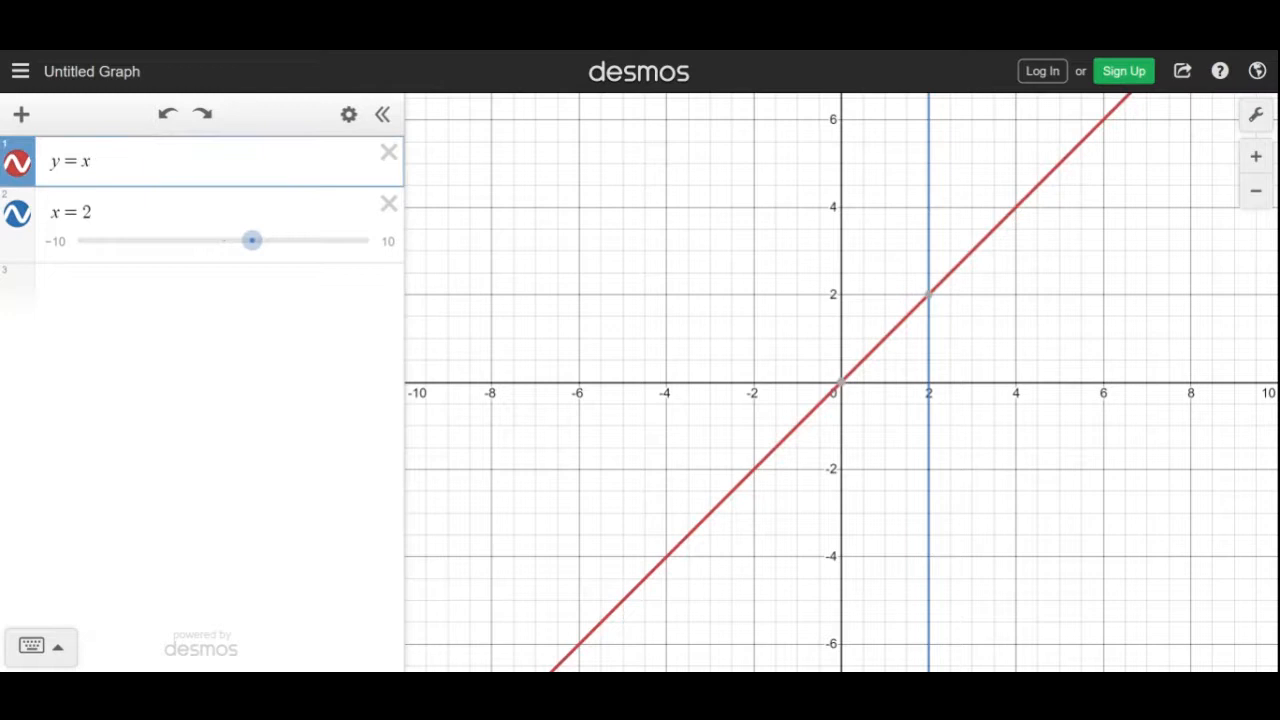
text(^)
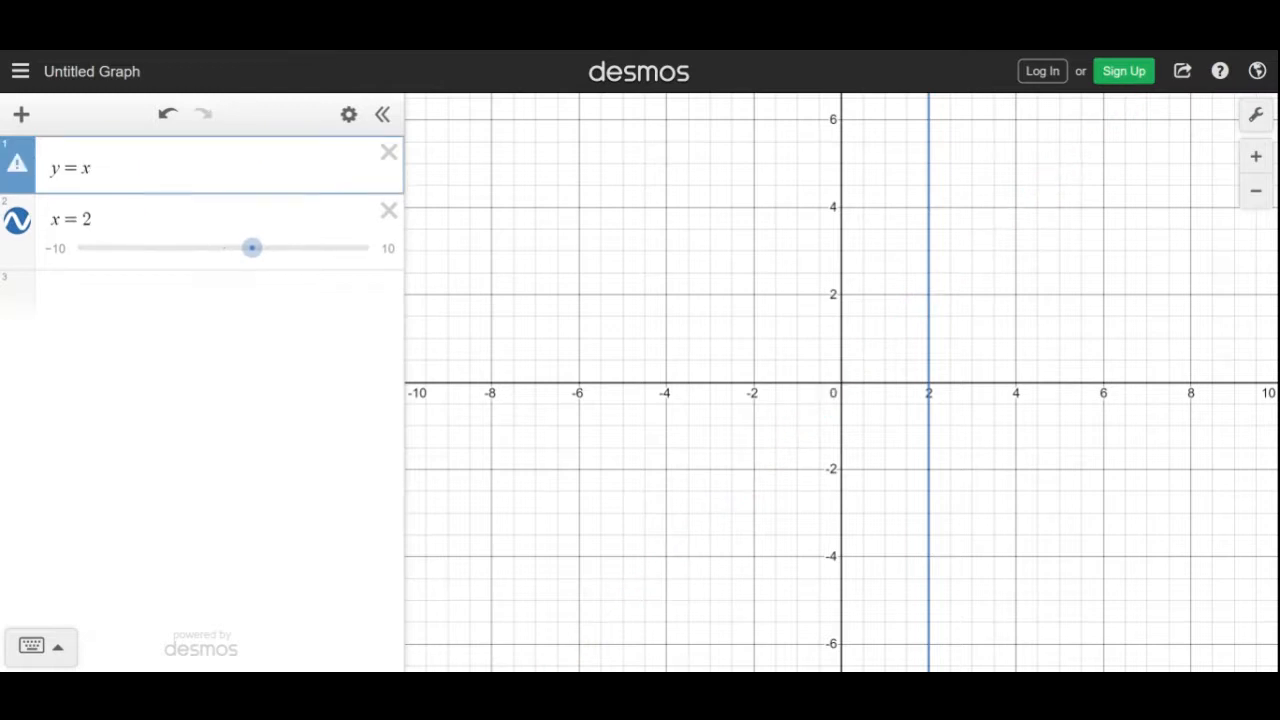
text(2)
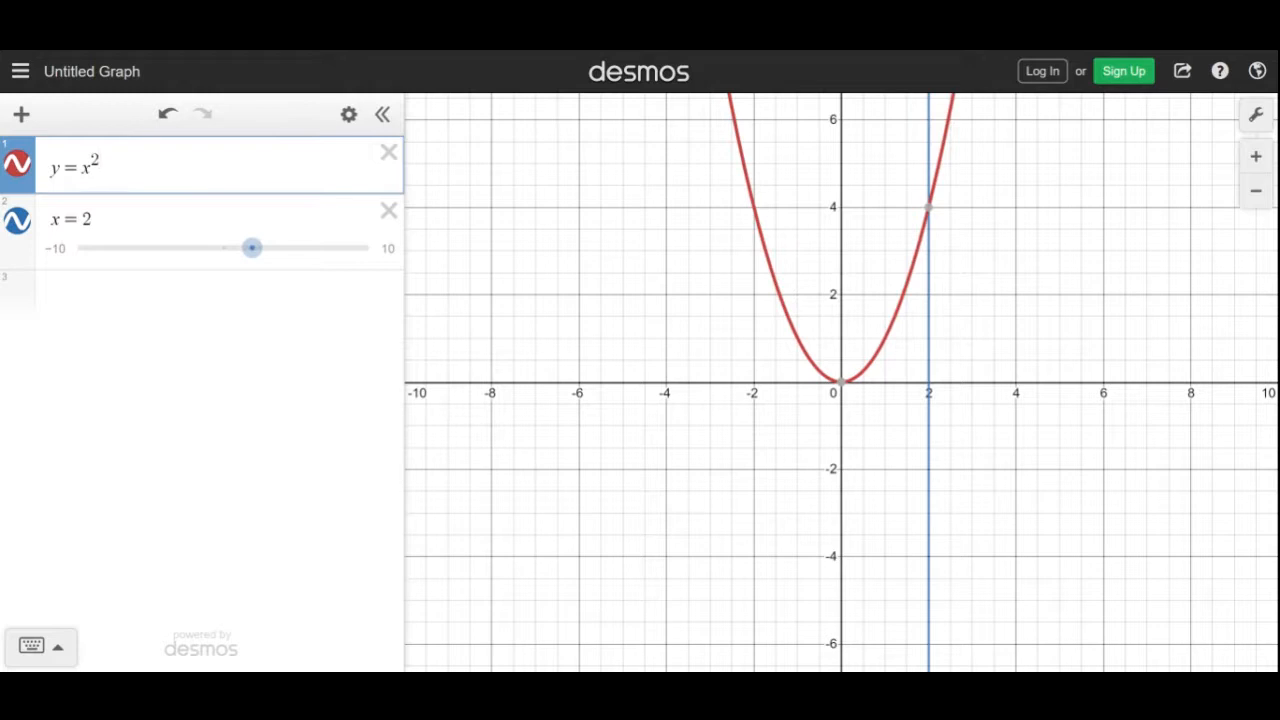
click(930, 210)
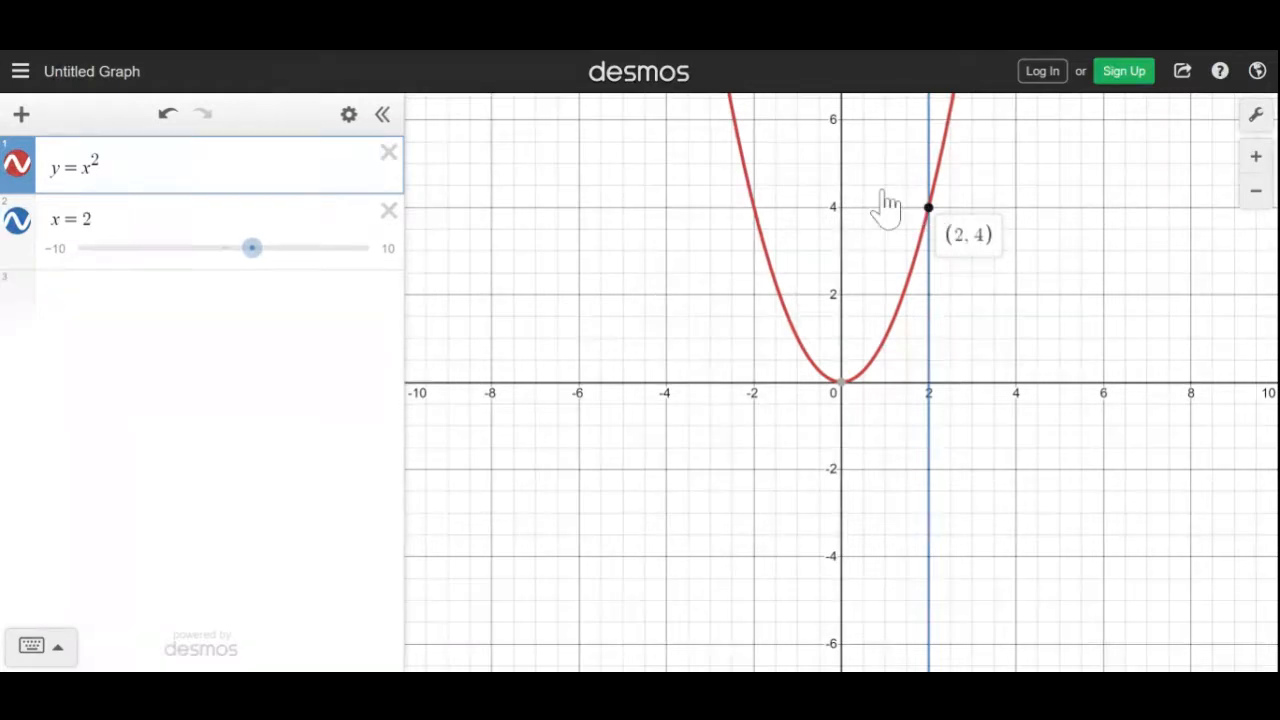
Convert y = x^2 to a table of values to examine its points, and undo the conversion
click(350, 116)
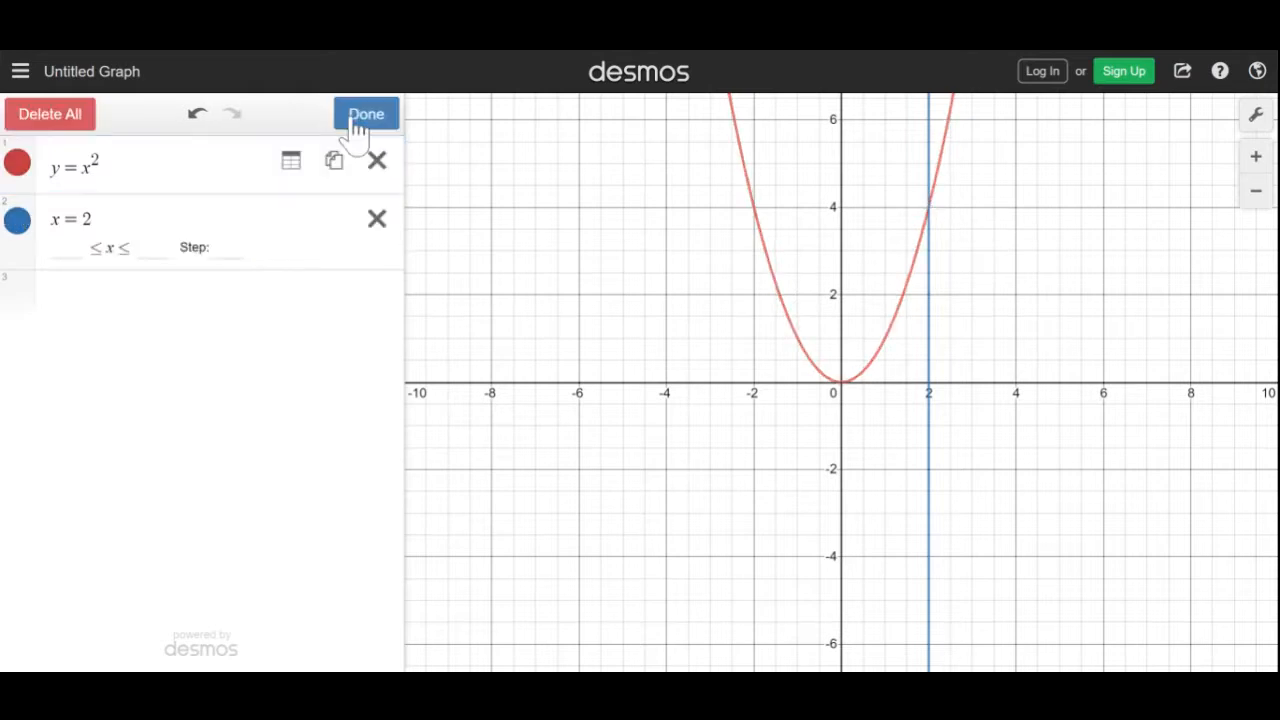
click(292, 162)
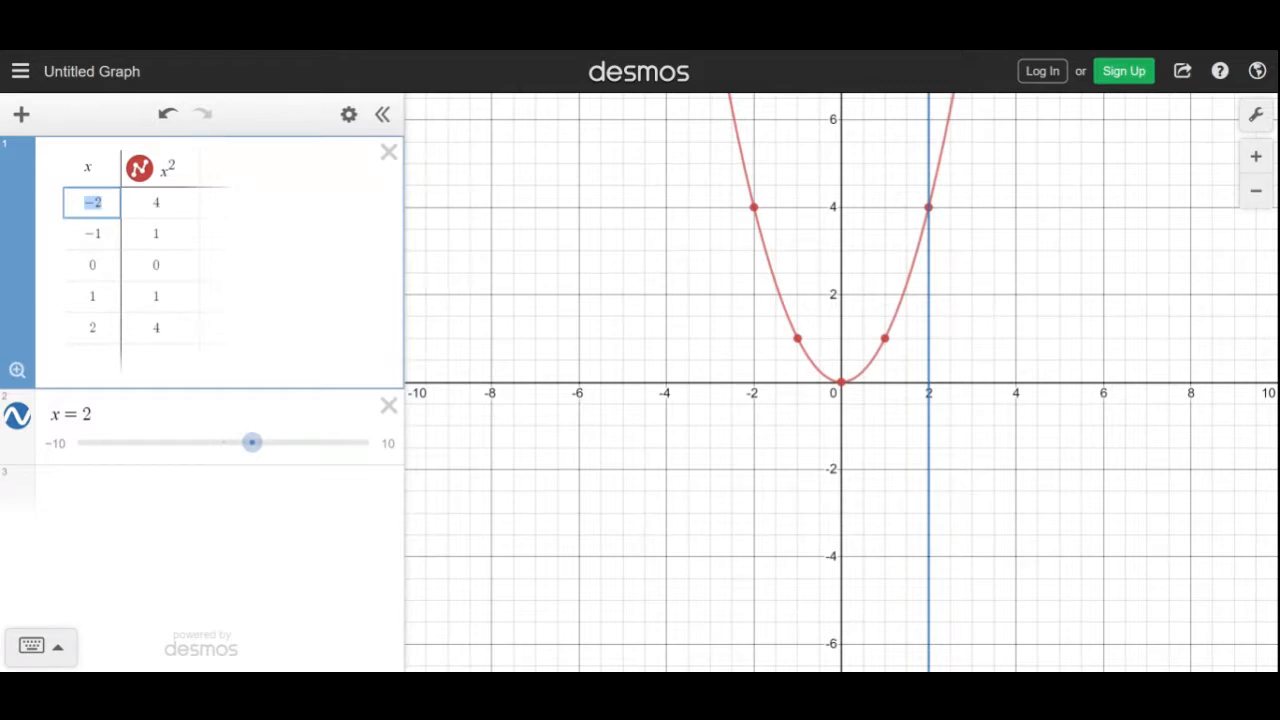
click(170, 118)
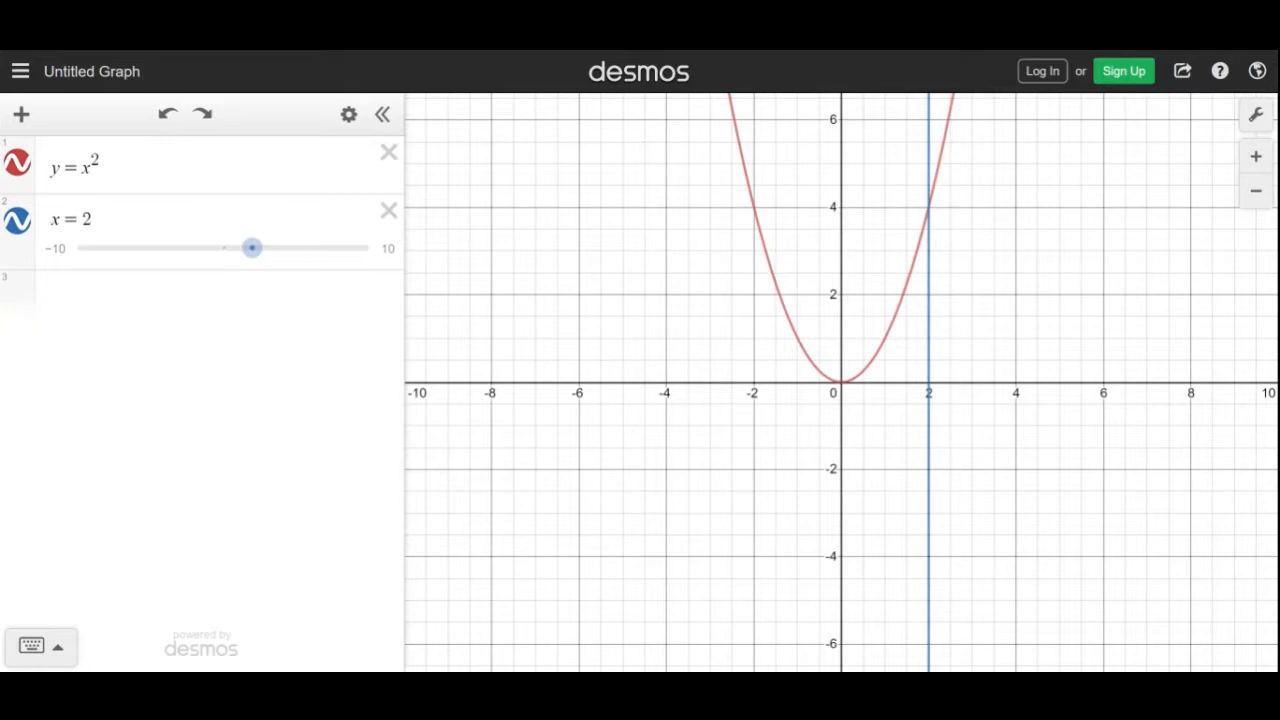
Change the first equation to y = x^3 and show the coordinates of its intersection with x = 2
click(100, 167)
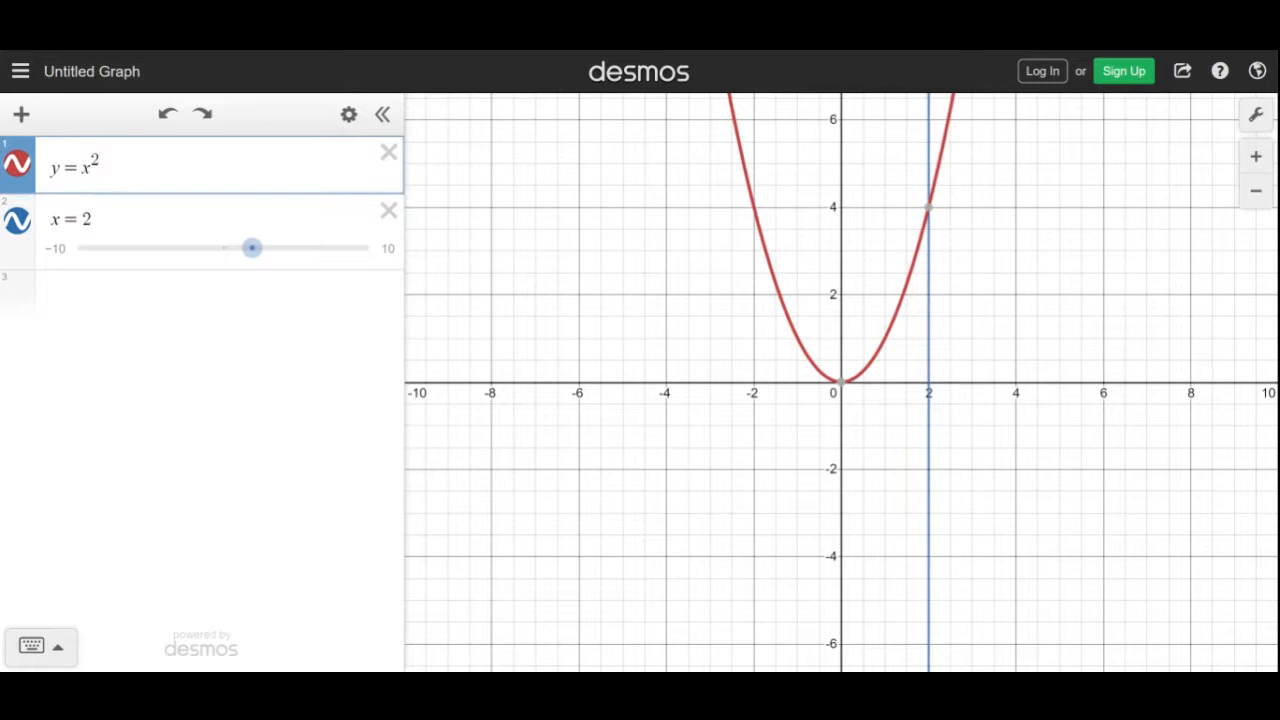
key(BackSpace)
key(BackSpace)
text(^3)
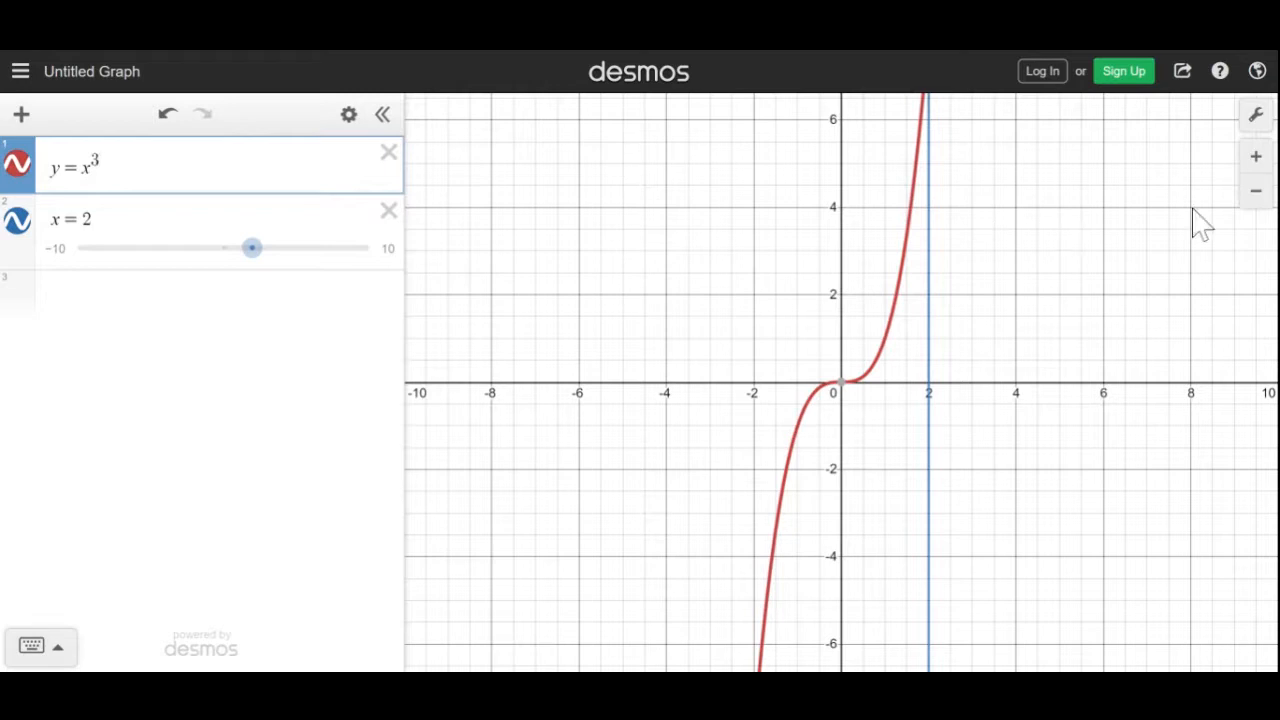
click(1255, 194)
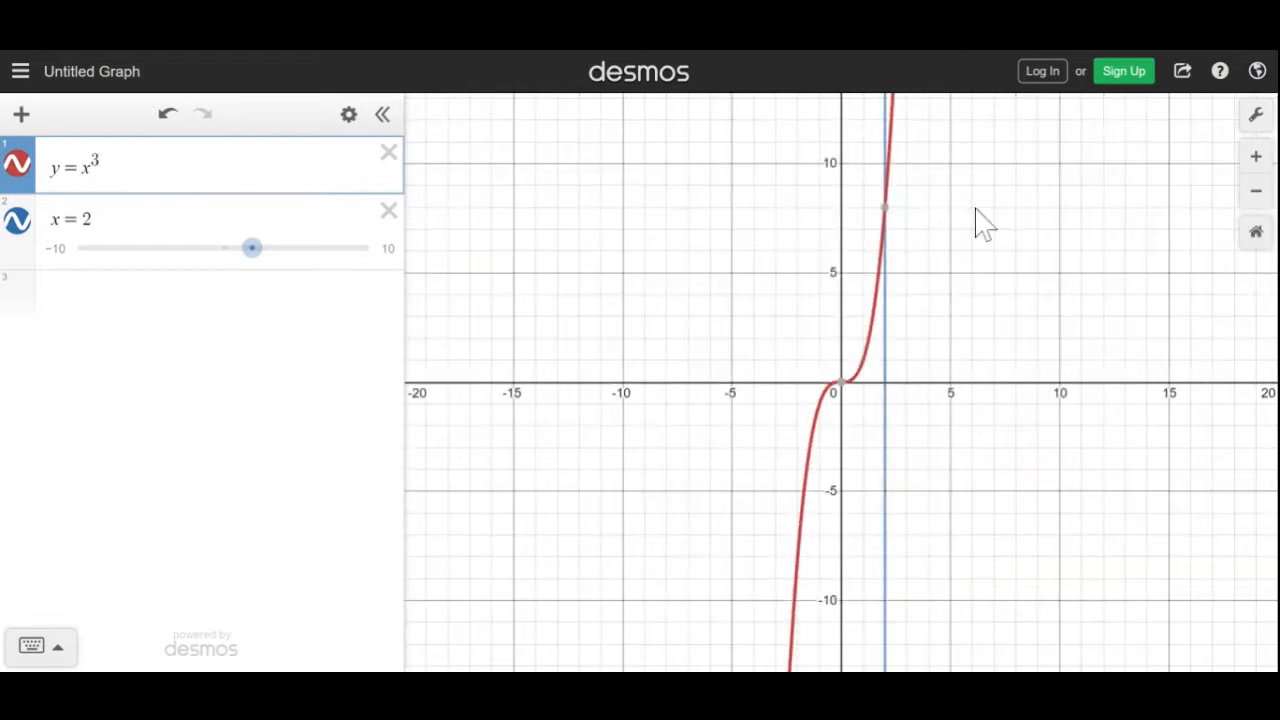
click(885, 208)
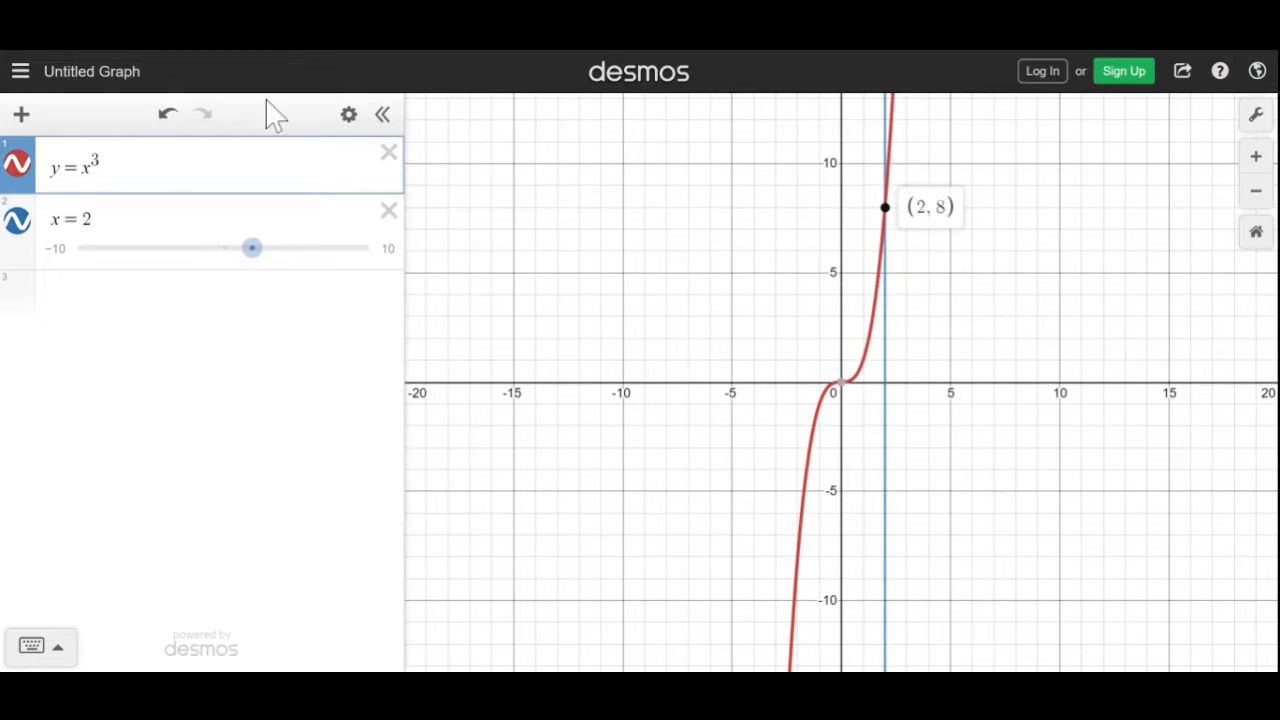
Convert y = x^3 to a table of values to examine its points, and undo the conversion
click(222, 148)
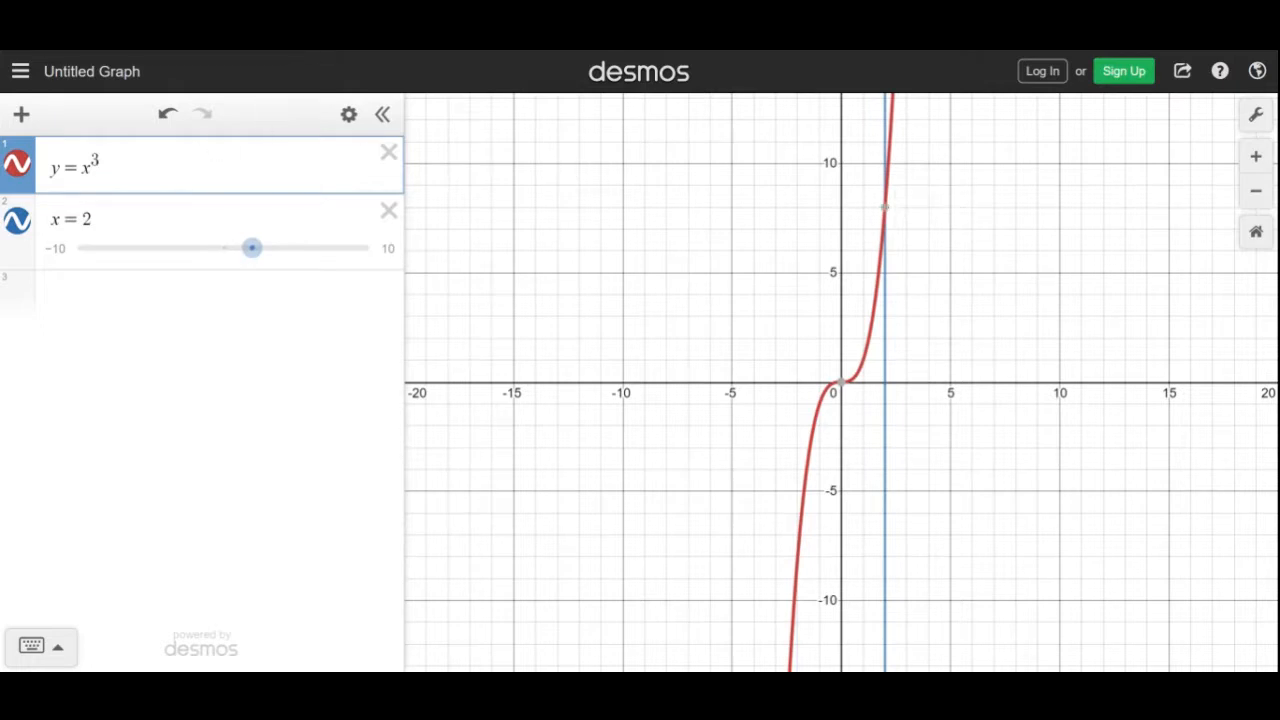
click(348, 114)
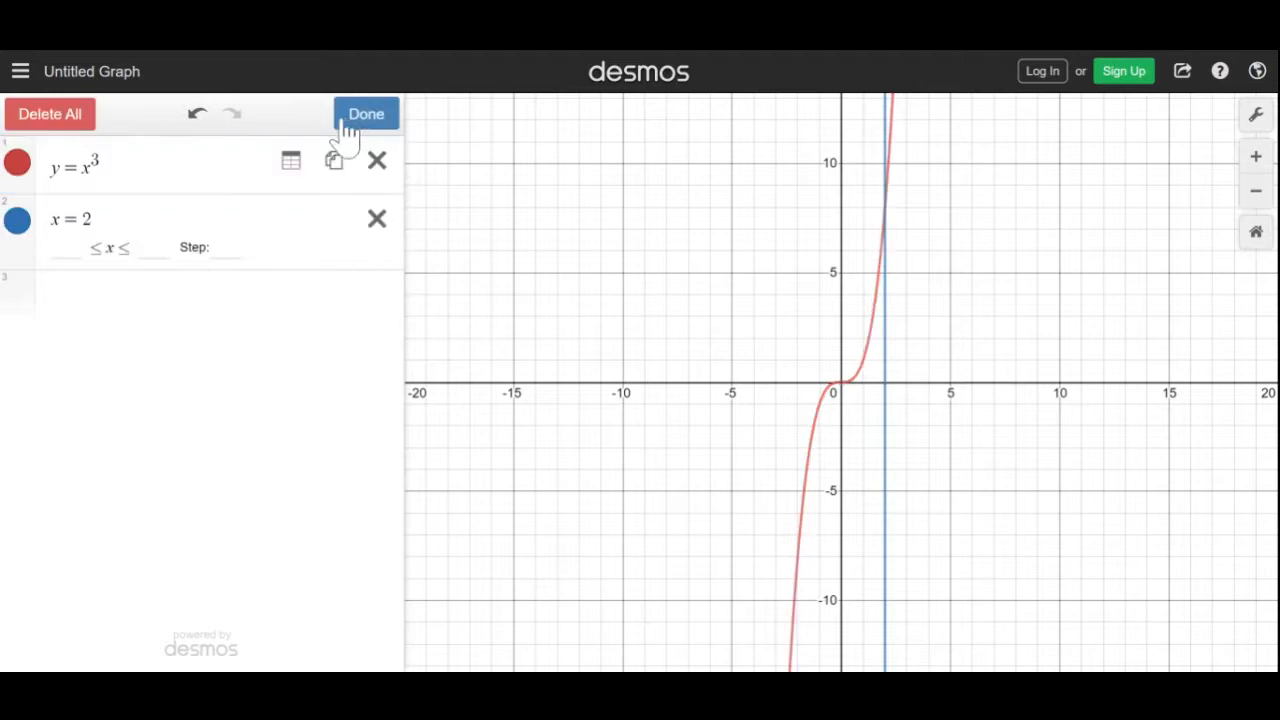
click(291, 168)
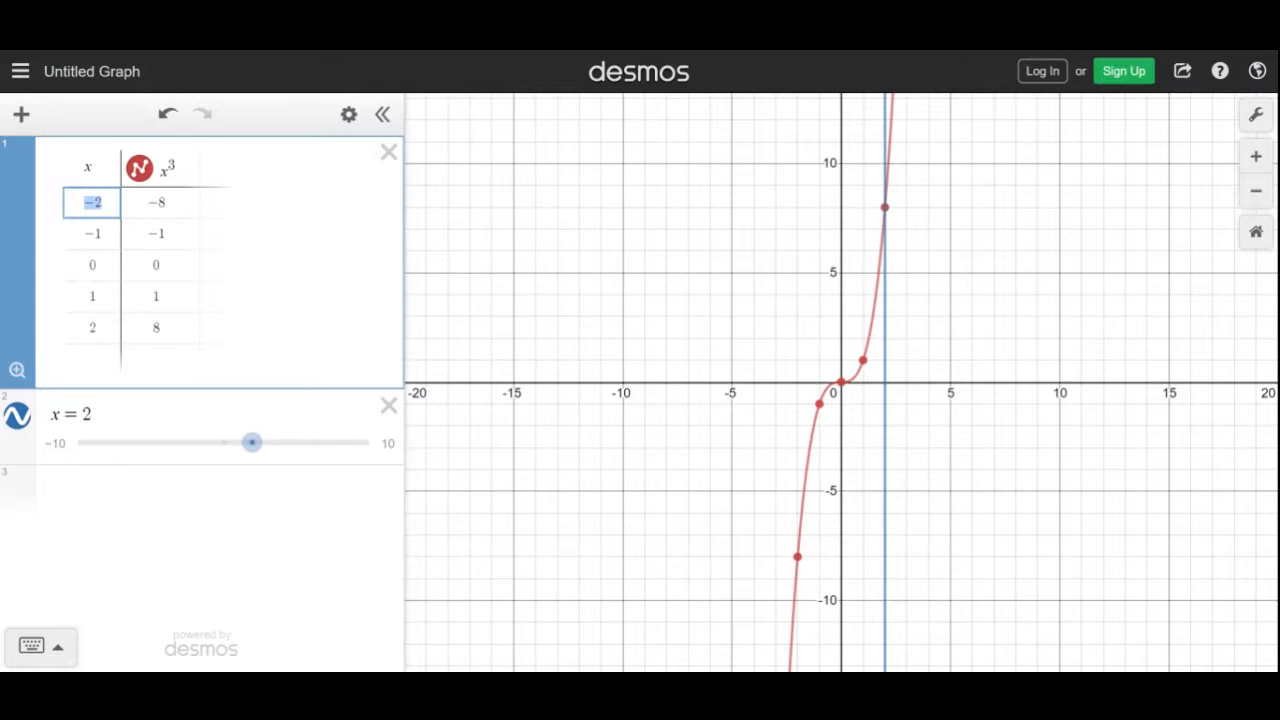
click(172, 117)
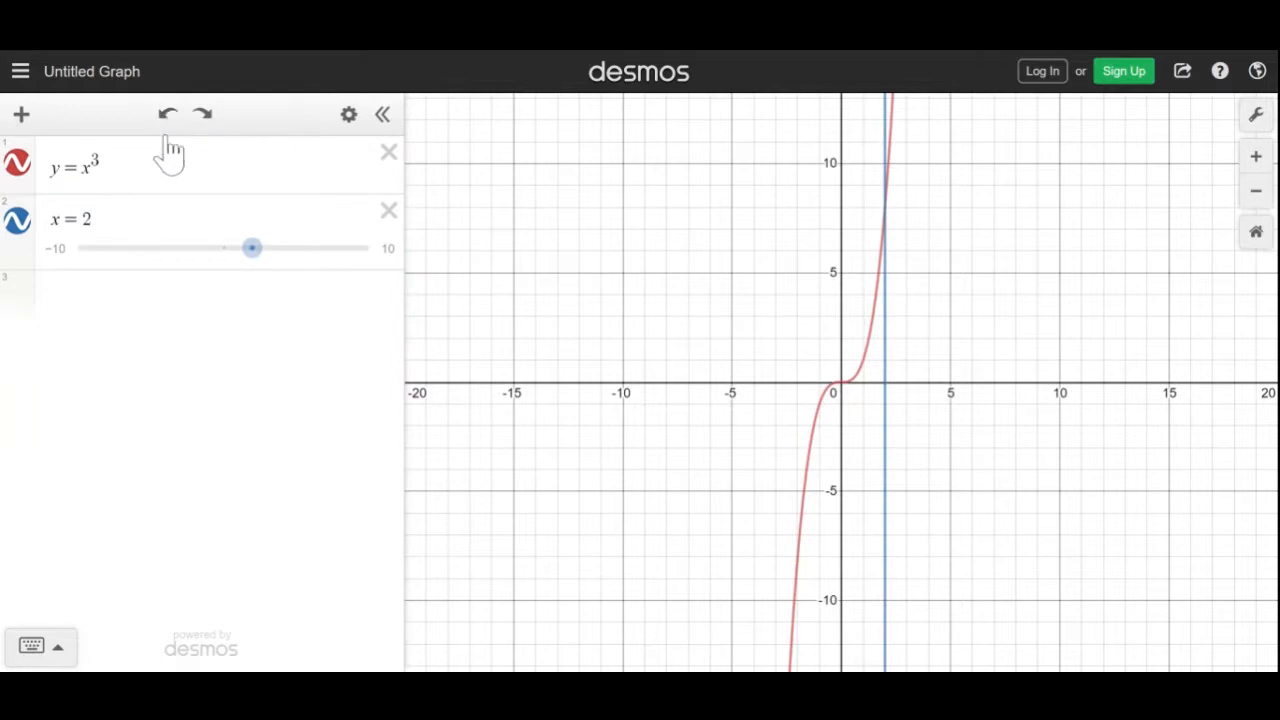
Change the first equation's exponent to 4 and then to 6 to compare the even-power graphs
click(104, 167)
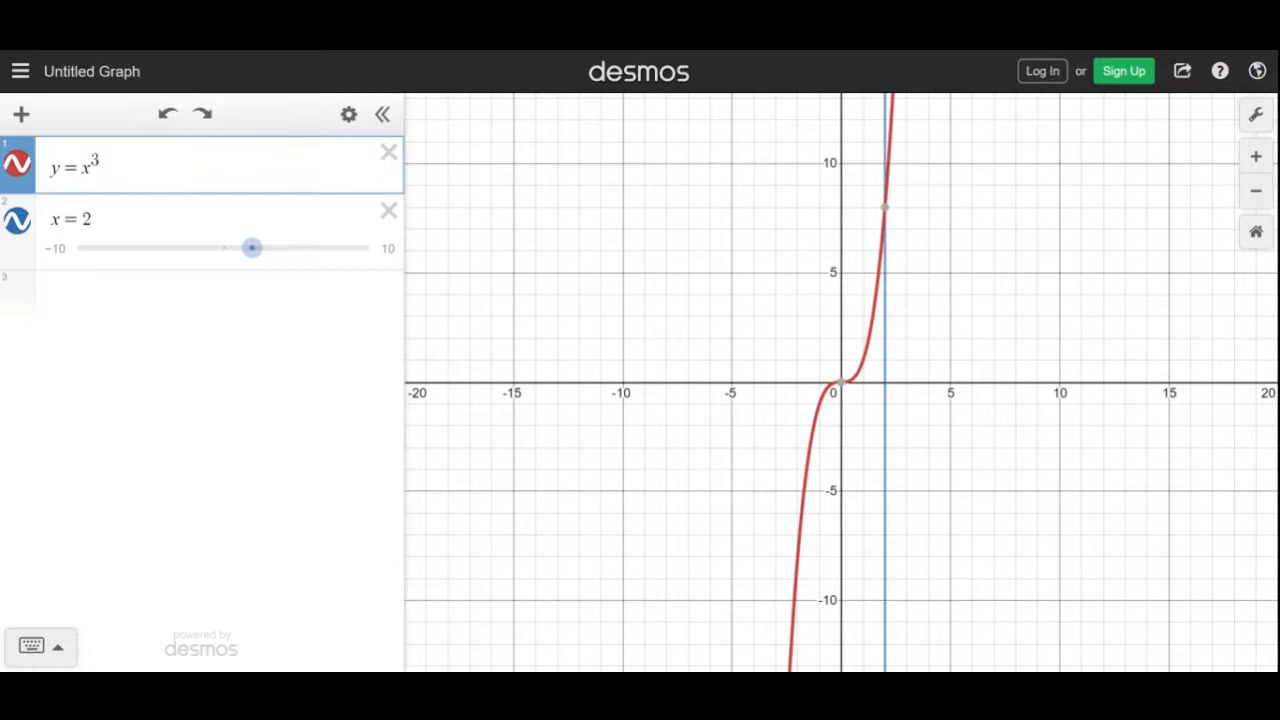
key(BackSpace)
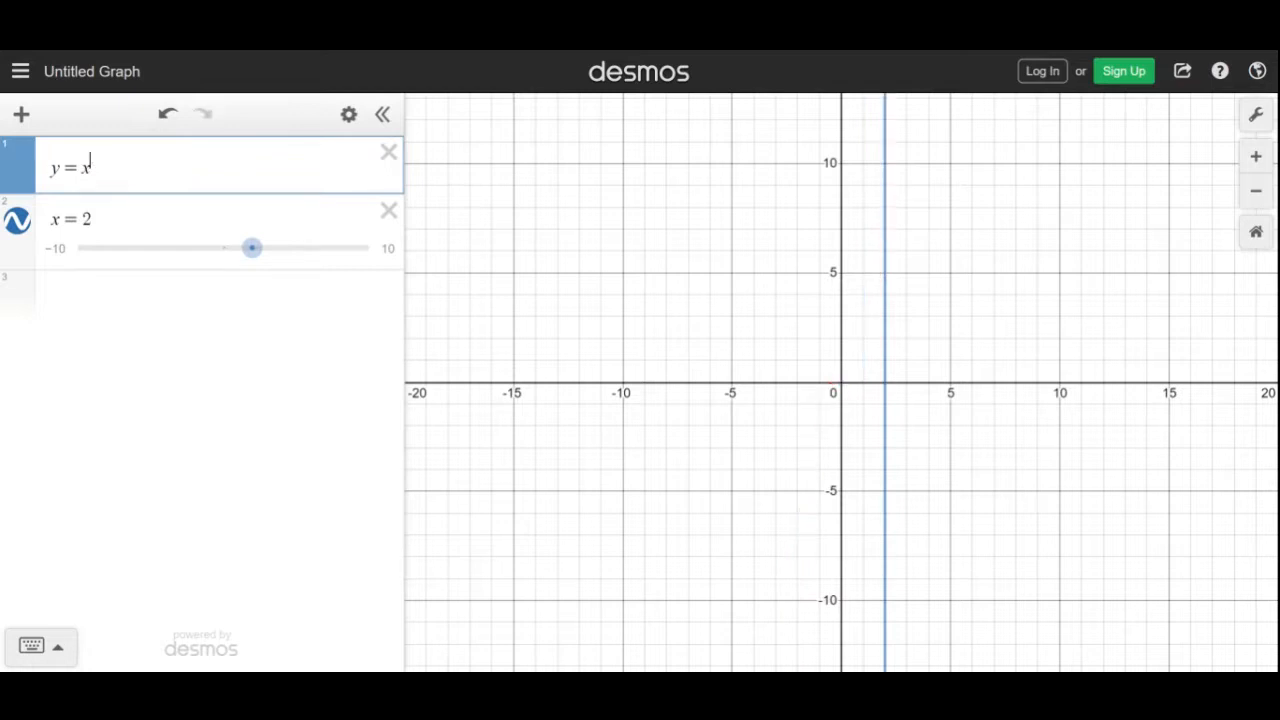
text(4)
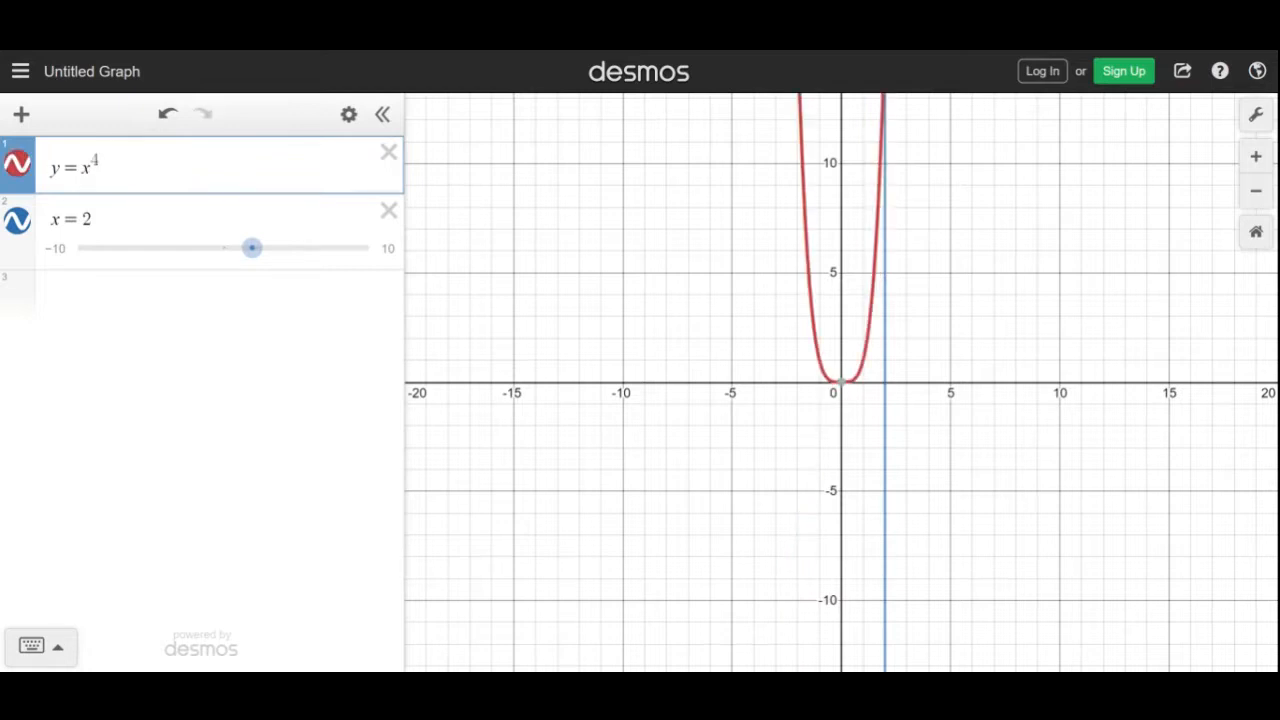
click(1256, 191)
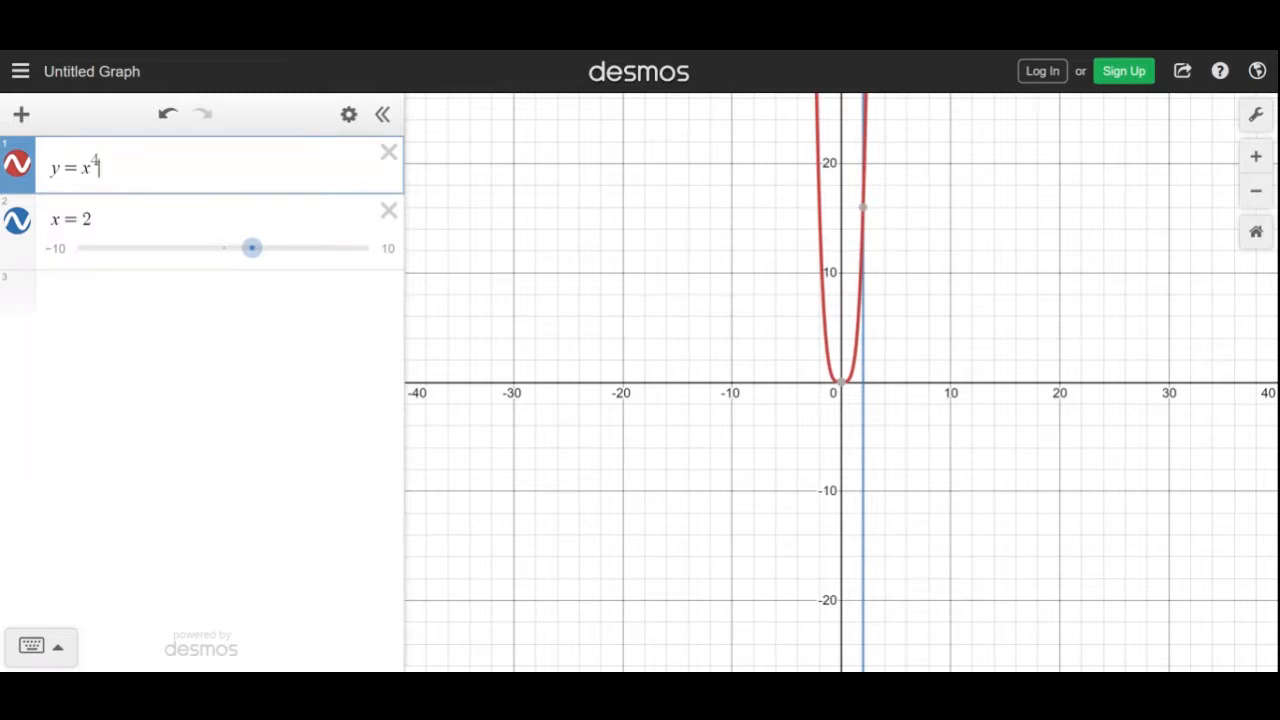
key(BackSpace)
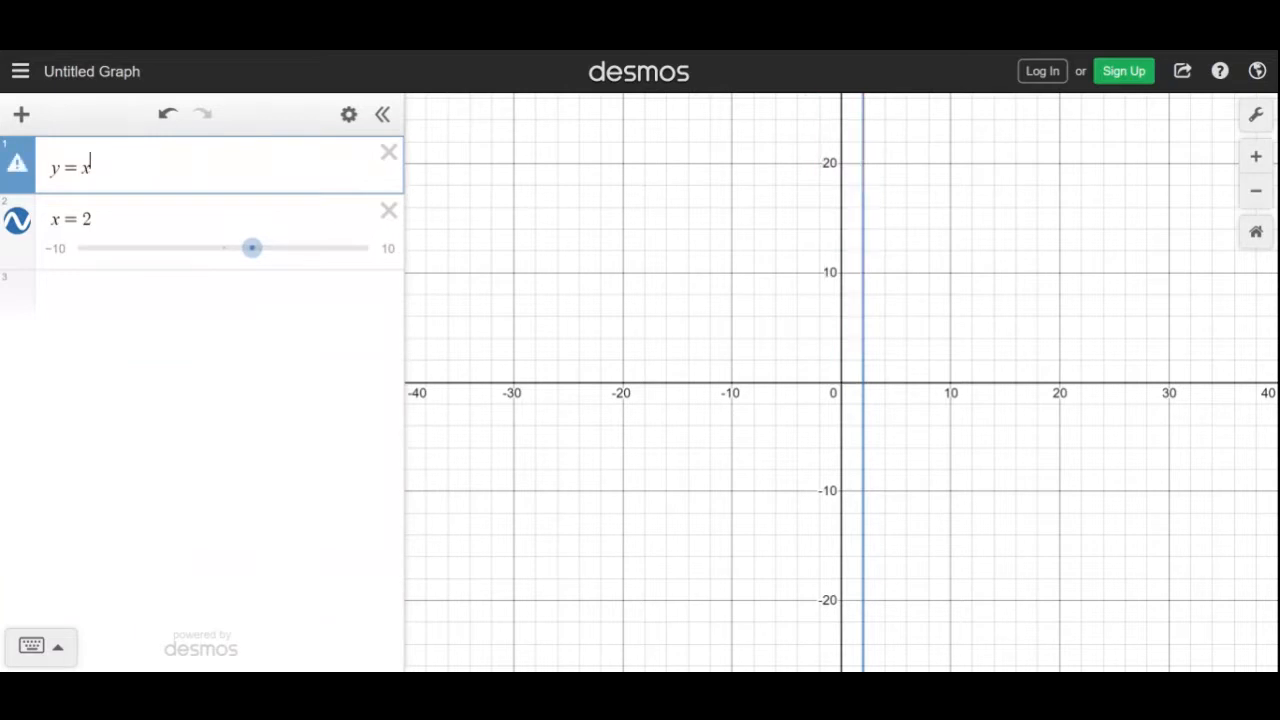
text(6)
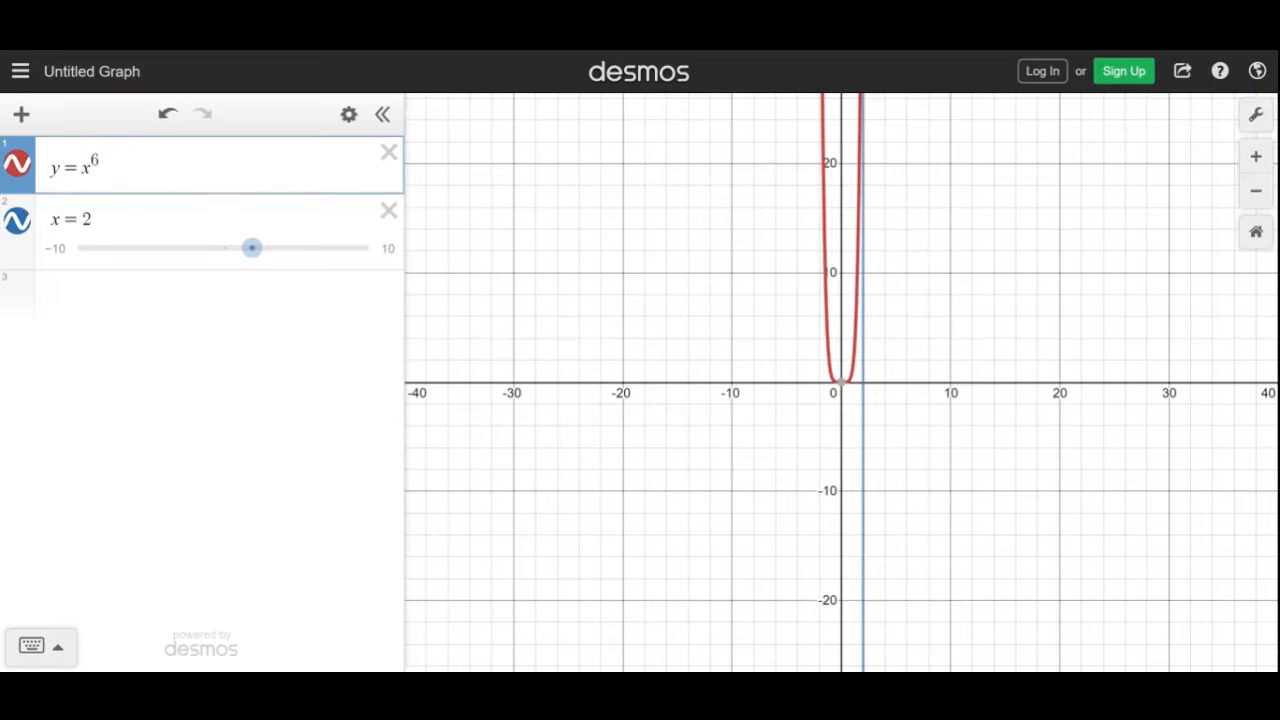
Change the first equation's exponent to 3, 5 and 7 in turn to compare the odd-power graphs
key(BackSpace)
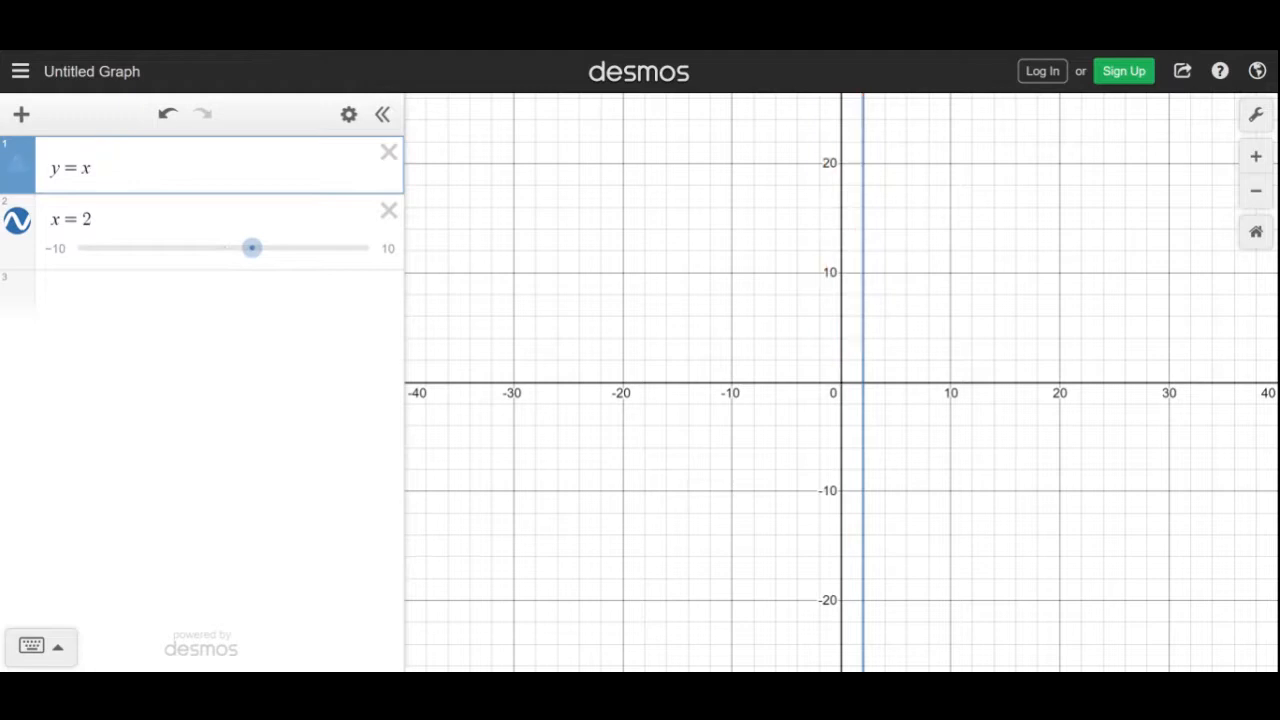
text(3)
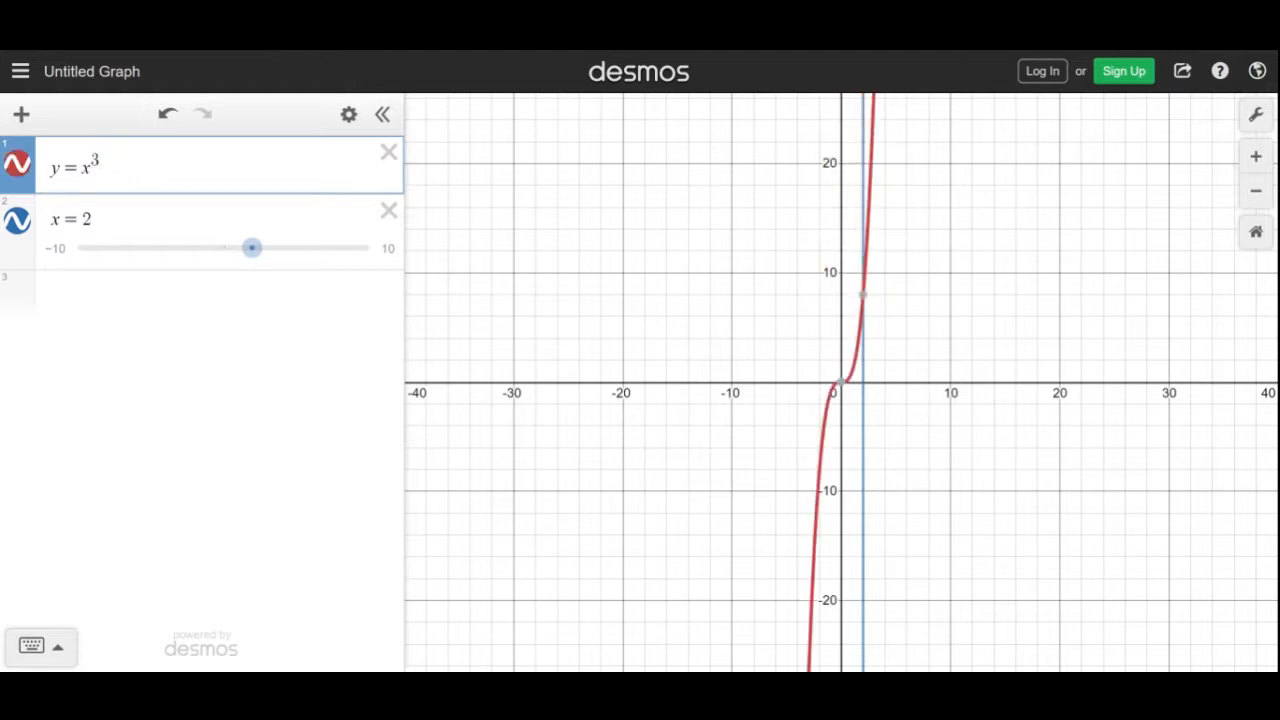
key(BackSpace)
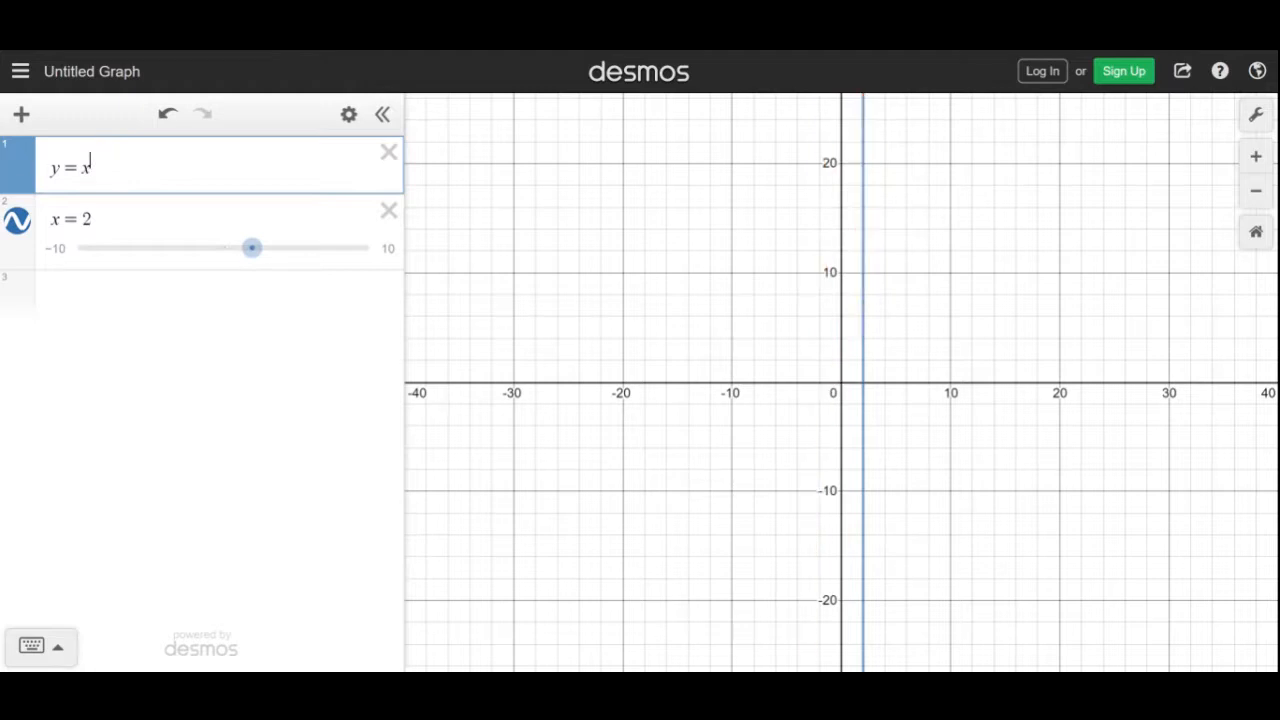
text(5)
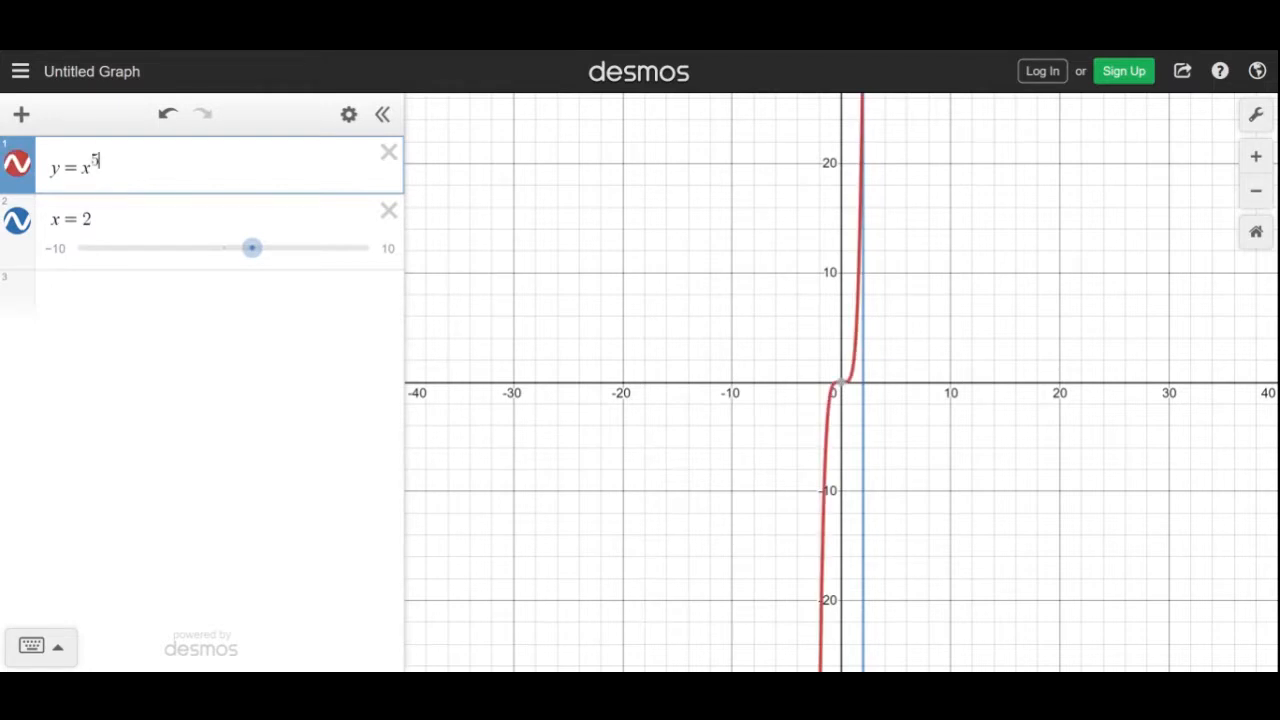
key(BackSpace)
text(7)
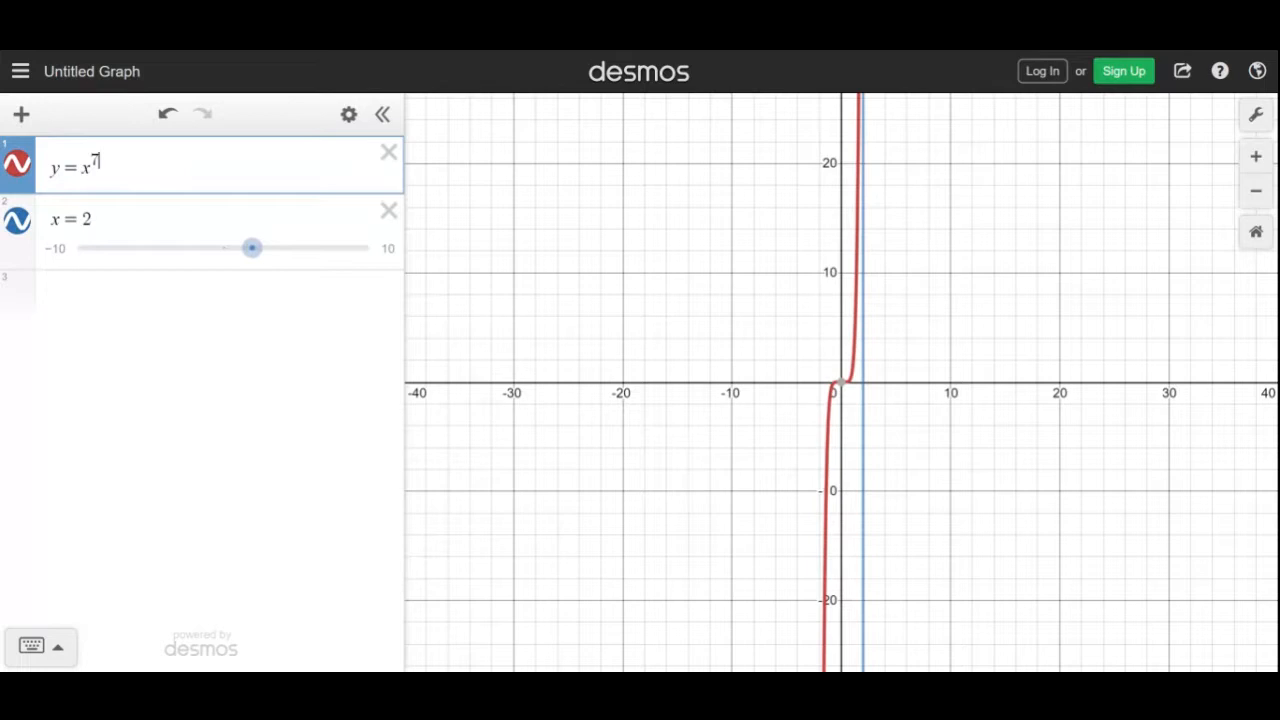
Replace the first equation with the square root function y = √x
key(Right)
key(BackSpace)
key(BackSpace)
key(BackSpace)
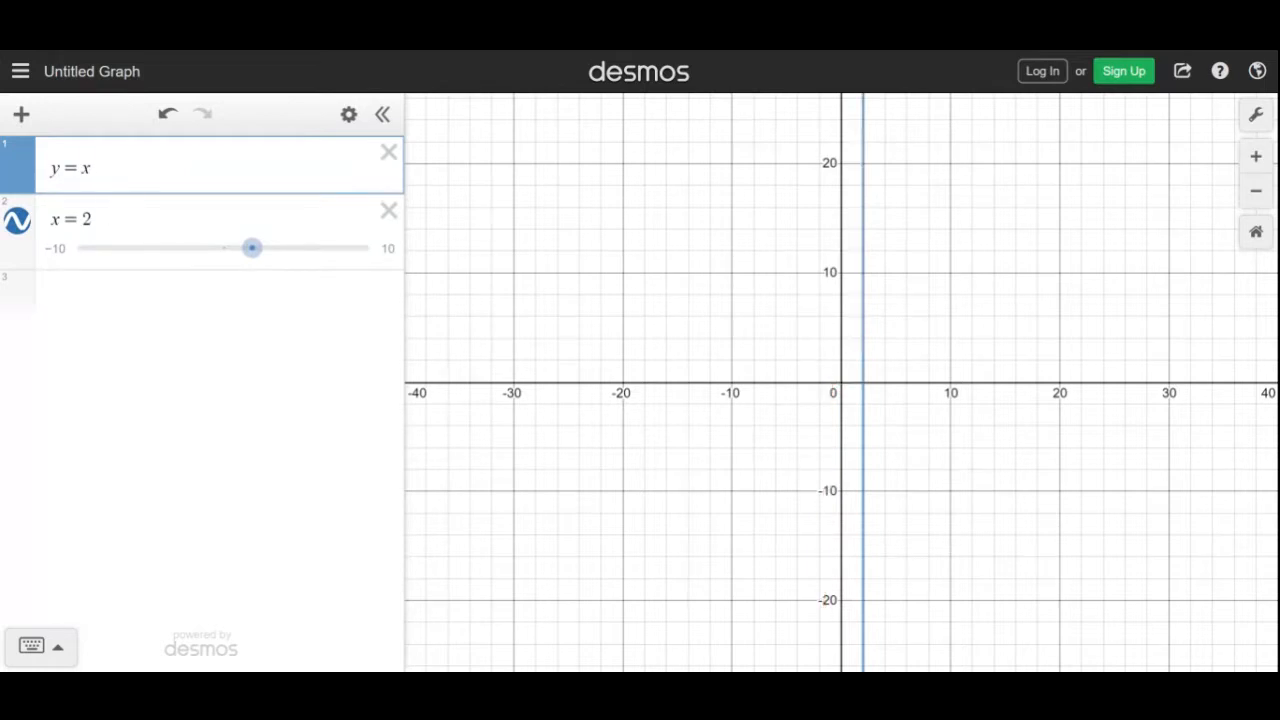
key(BackSpace)
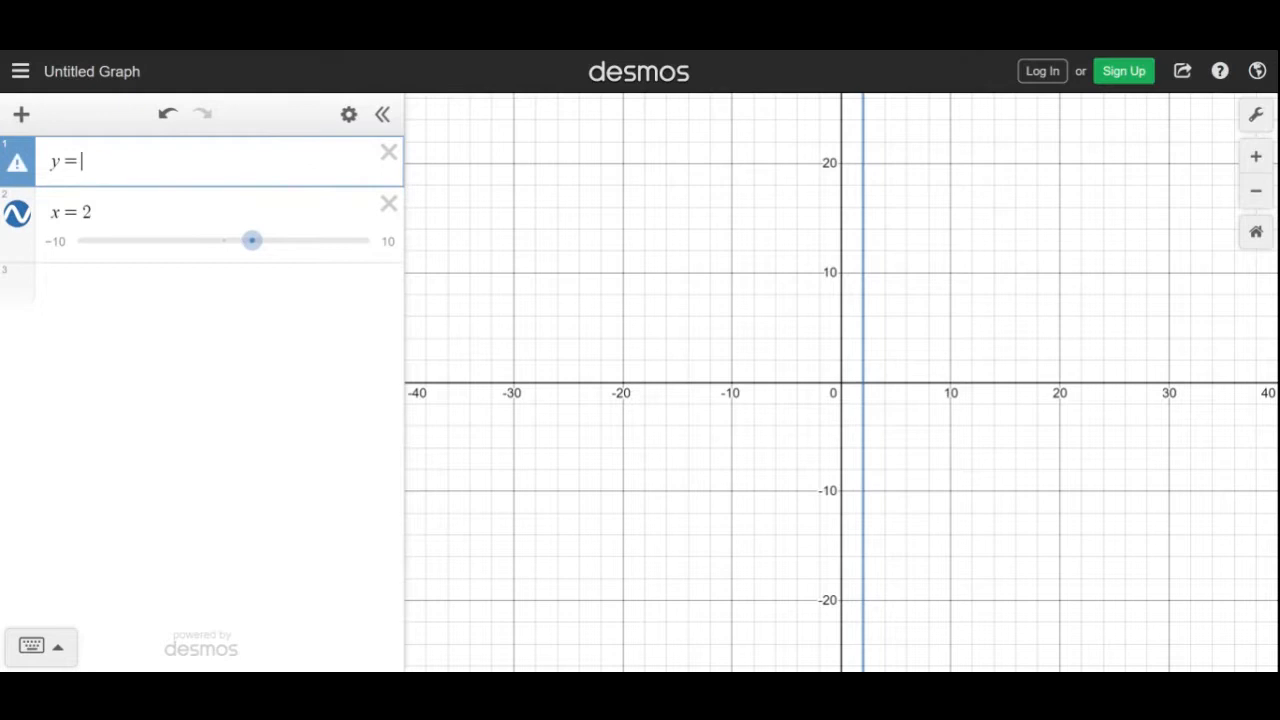
text(x)
text(q)
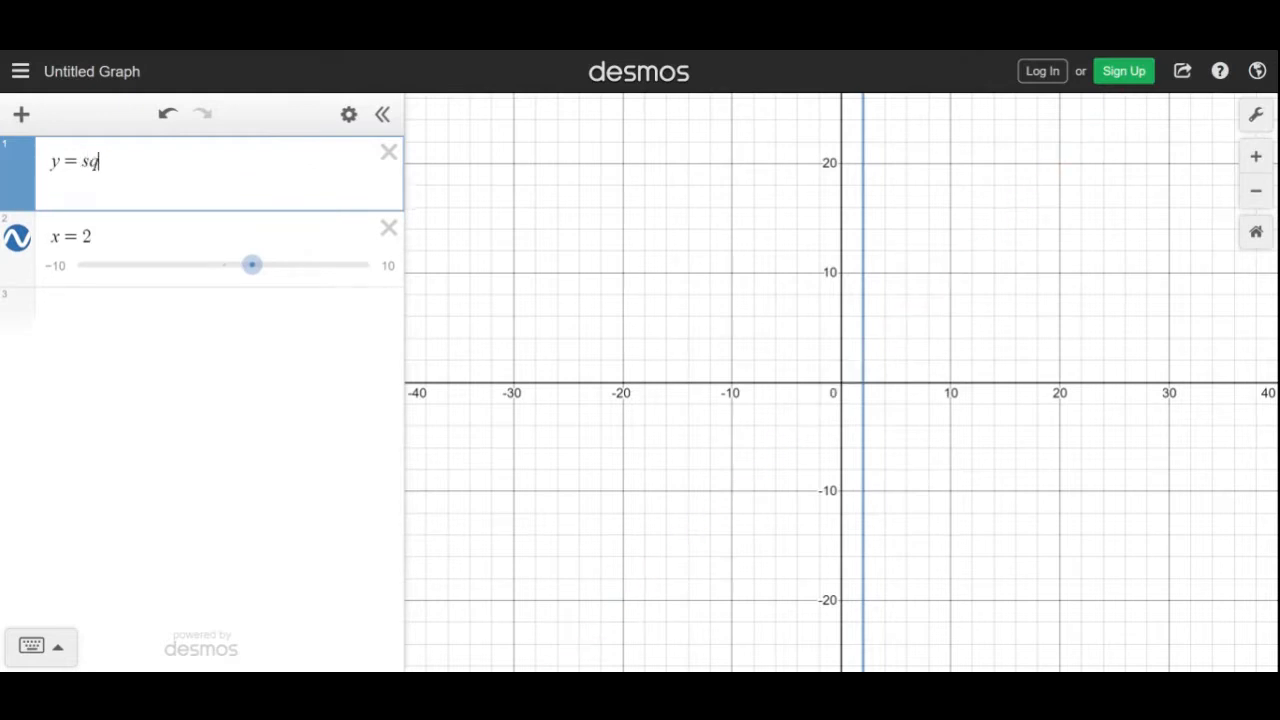
text(r)
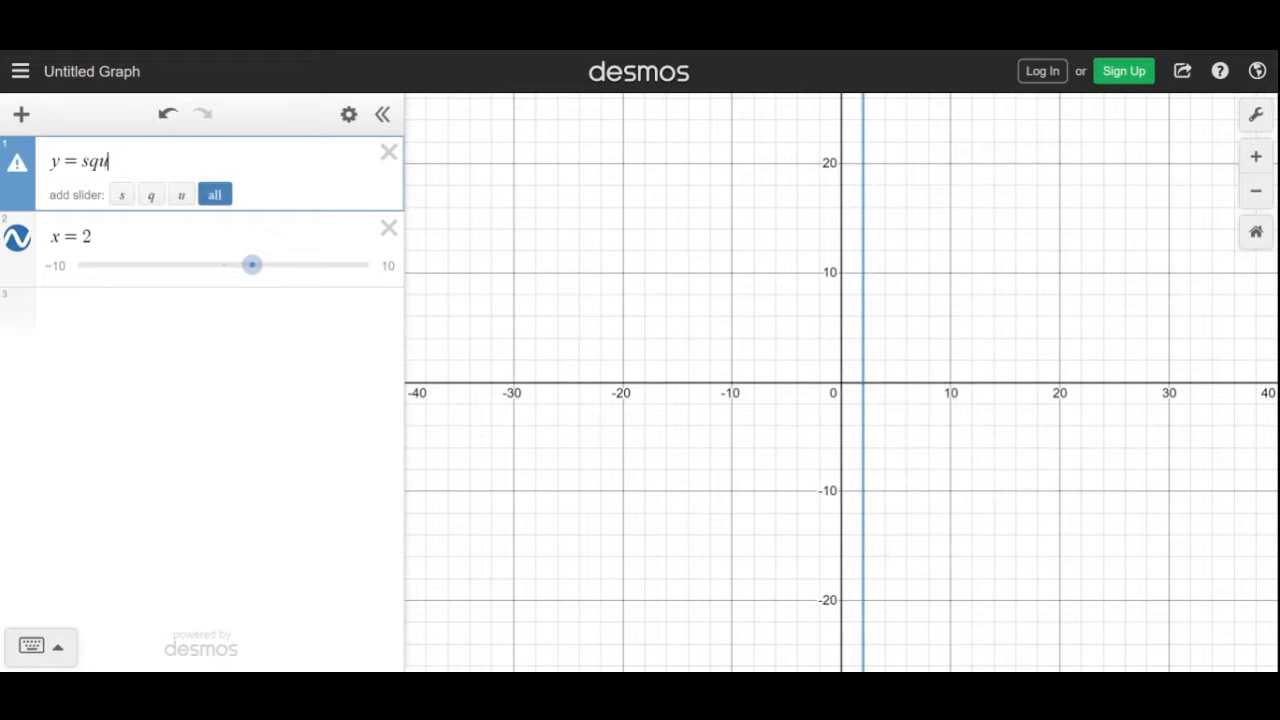
key(BackSpace)
text(rt)
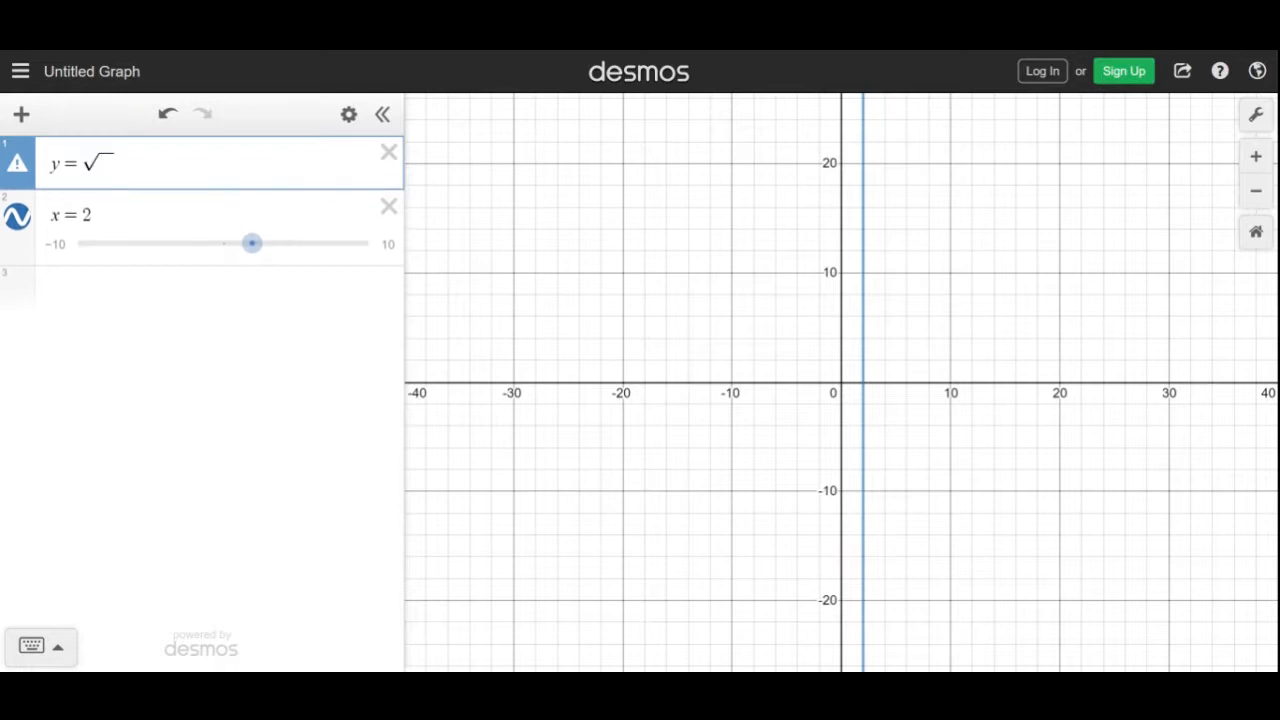
text(x)
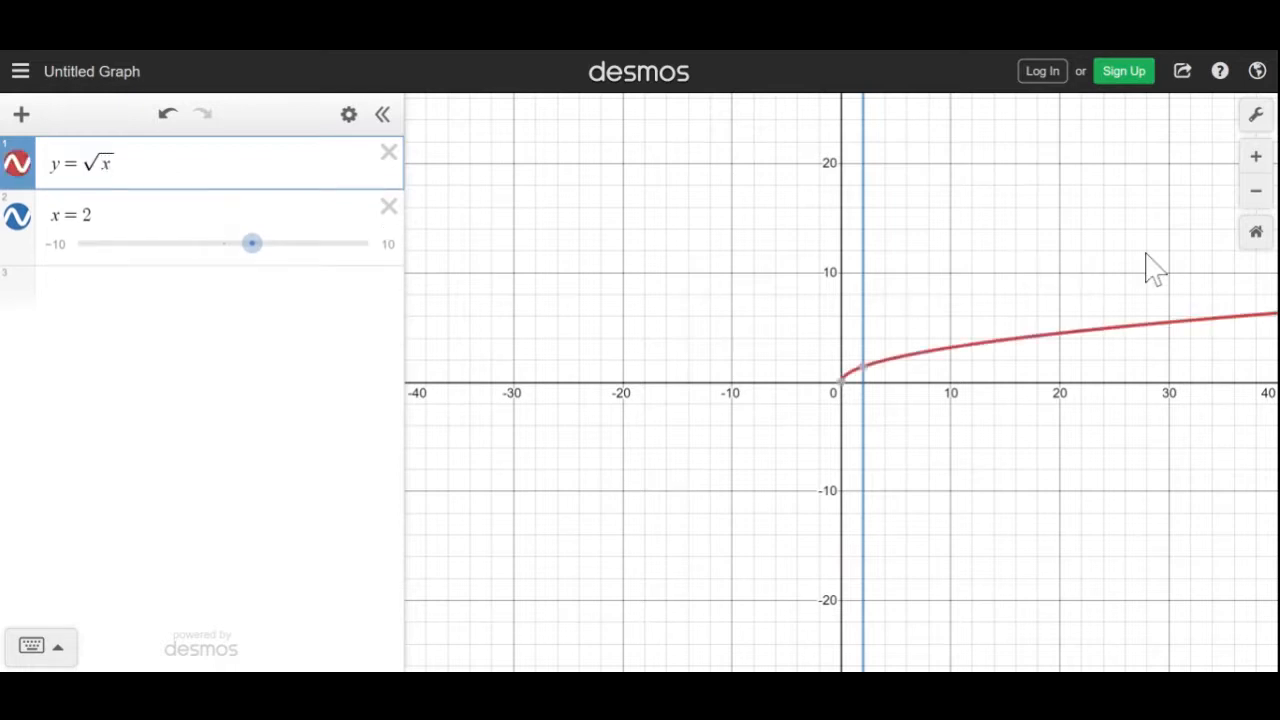
Show the coordinates of the square root curve's intersection with x = 2 and of its starting point at the origin
click(1256, 157)
click(1256, 157)
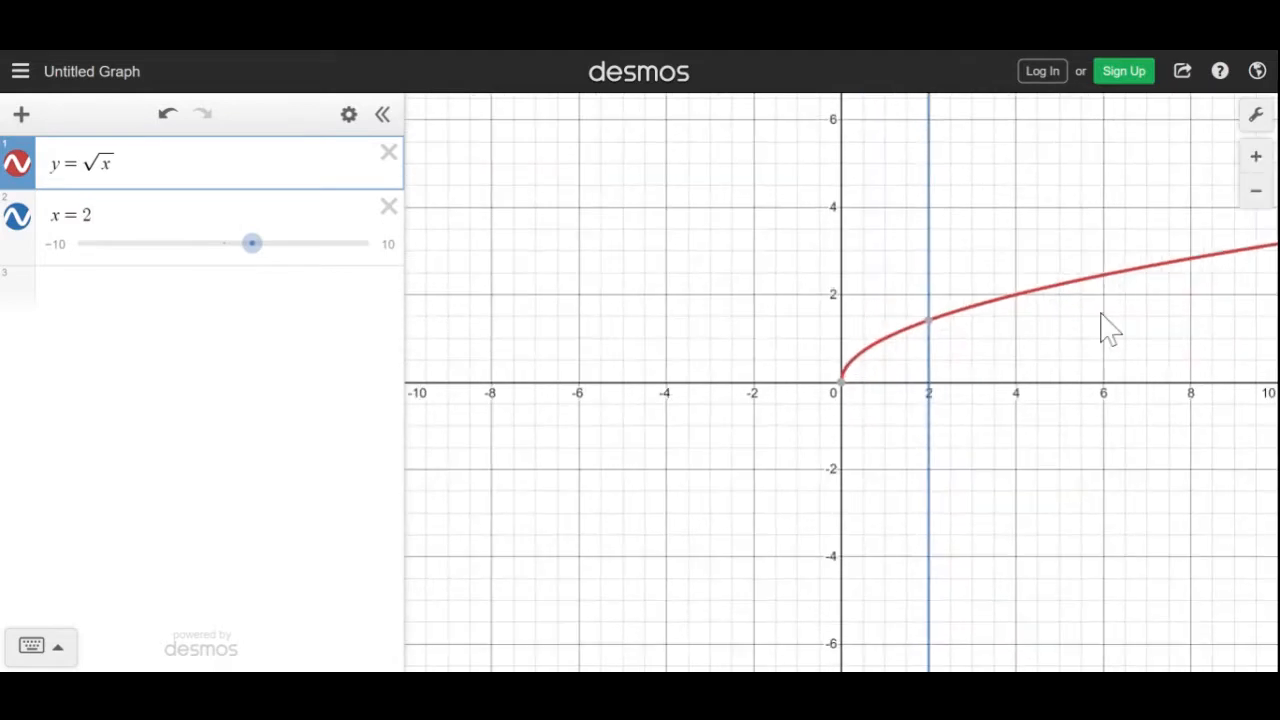
drag(1100, 325, 929, 317)
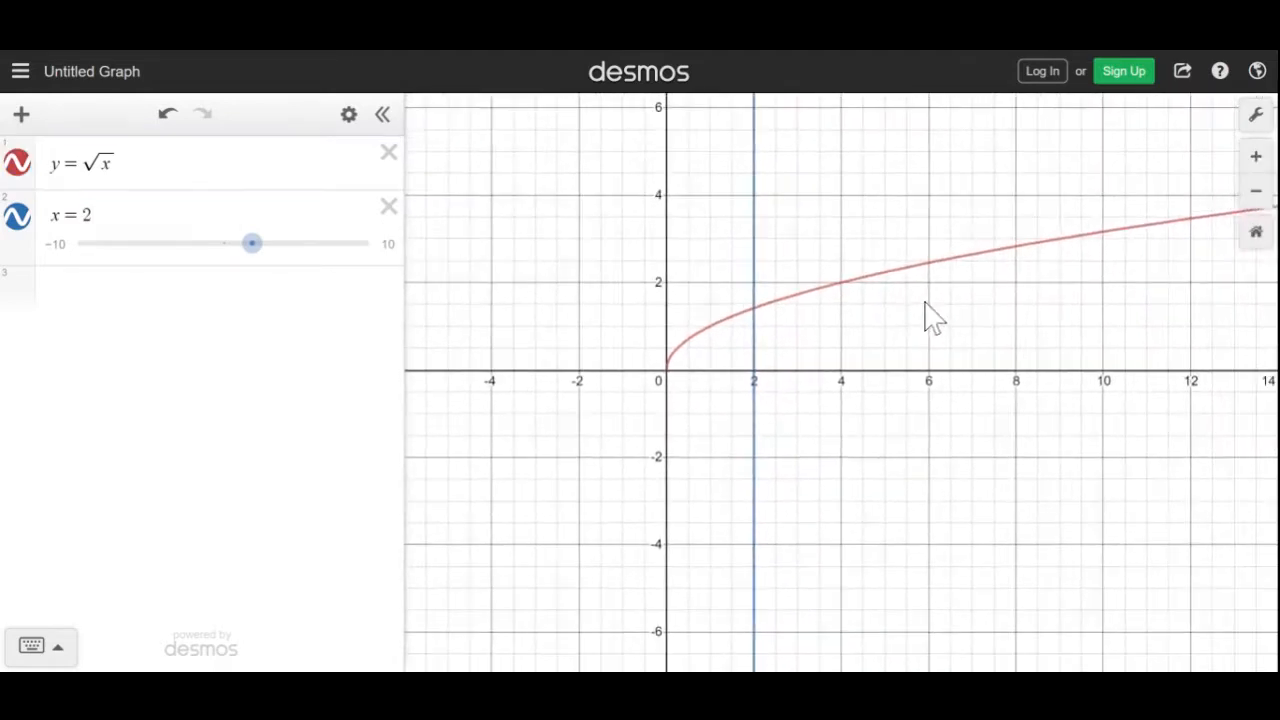
click(757, 312)
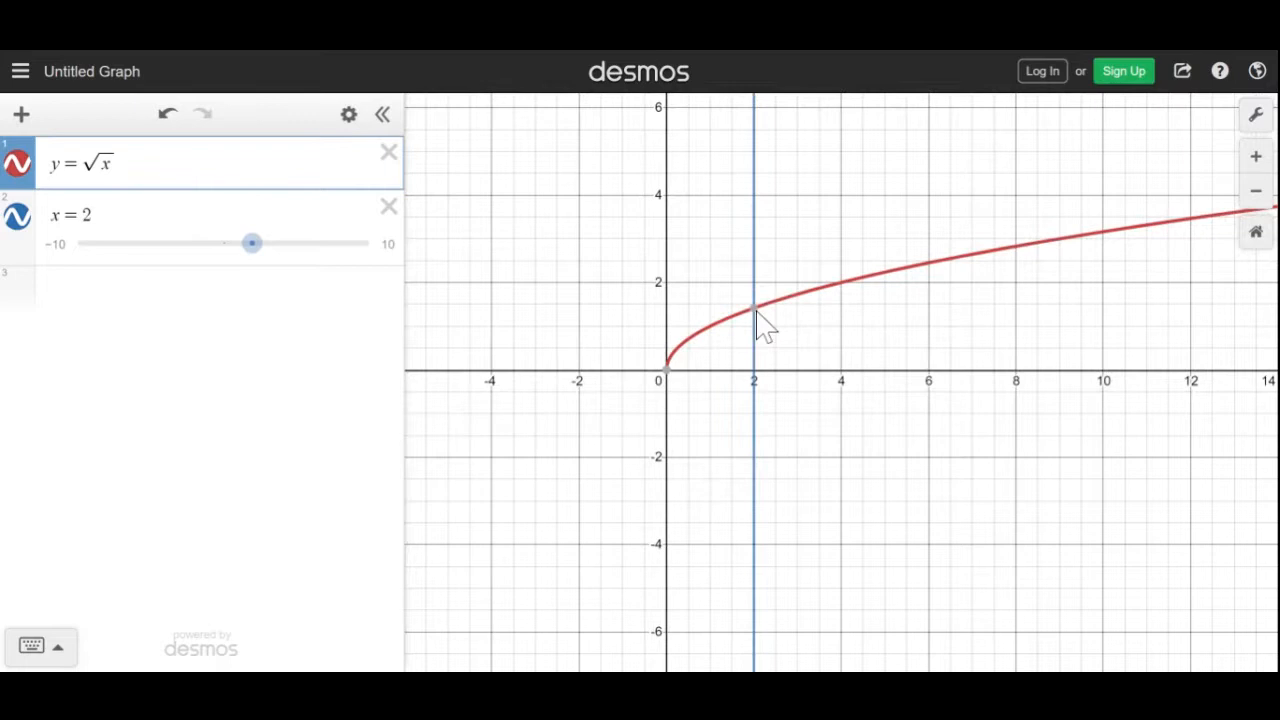
click(756, 312)
mouse_move(668, 380)
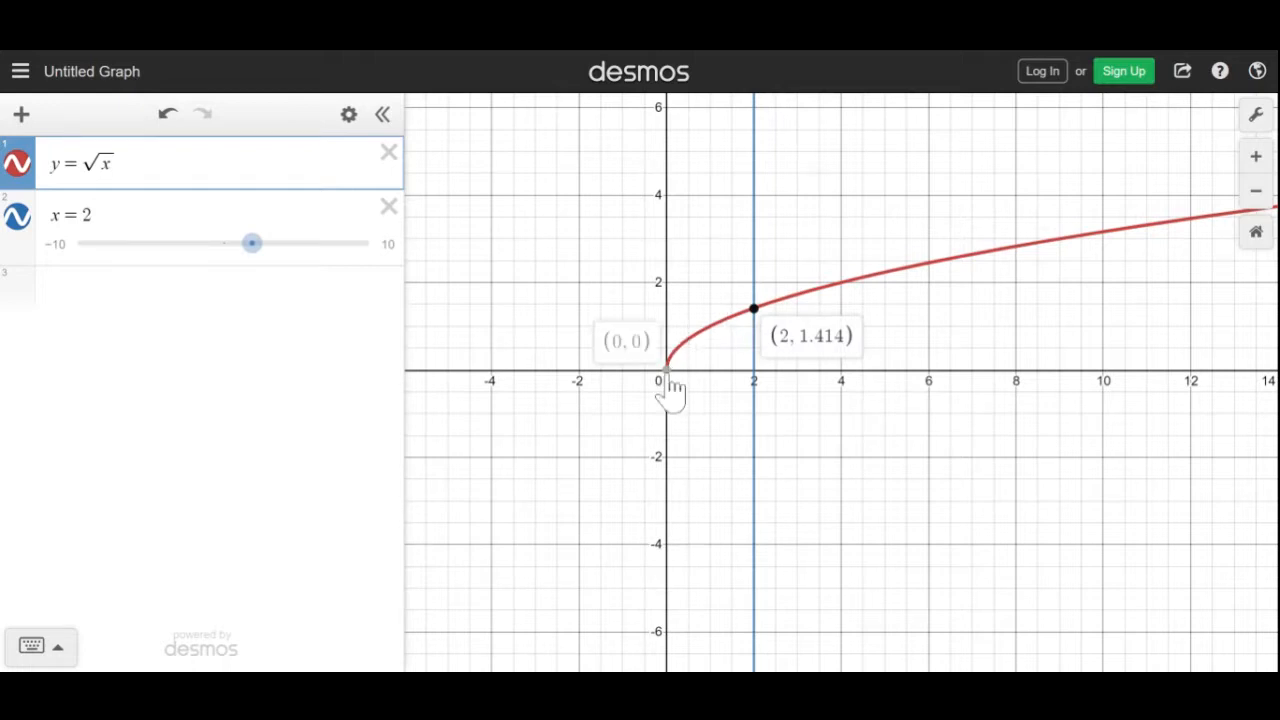
click(668, 378)
Convert y = √x to a table of values to examine its points, and undo the conversion
click(349, 116)
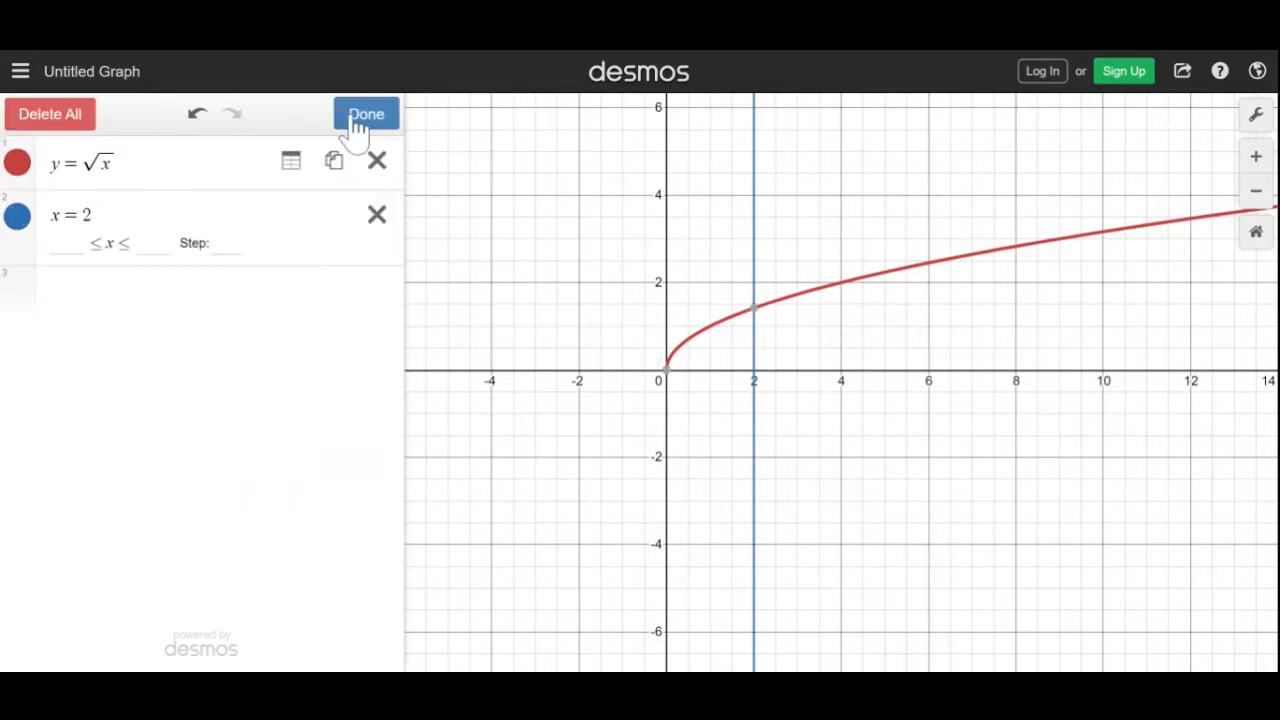
click(291, 165)
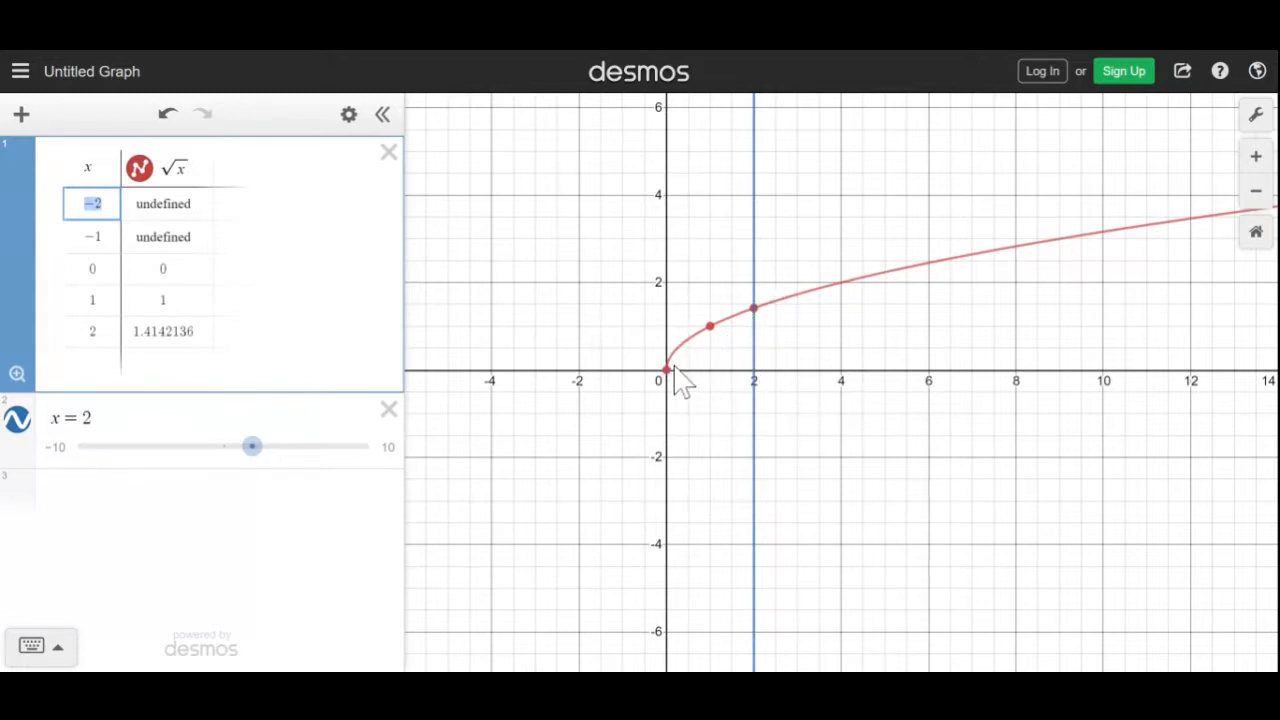
mouse_move(674, 380)
click(167, 115)
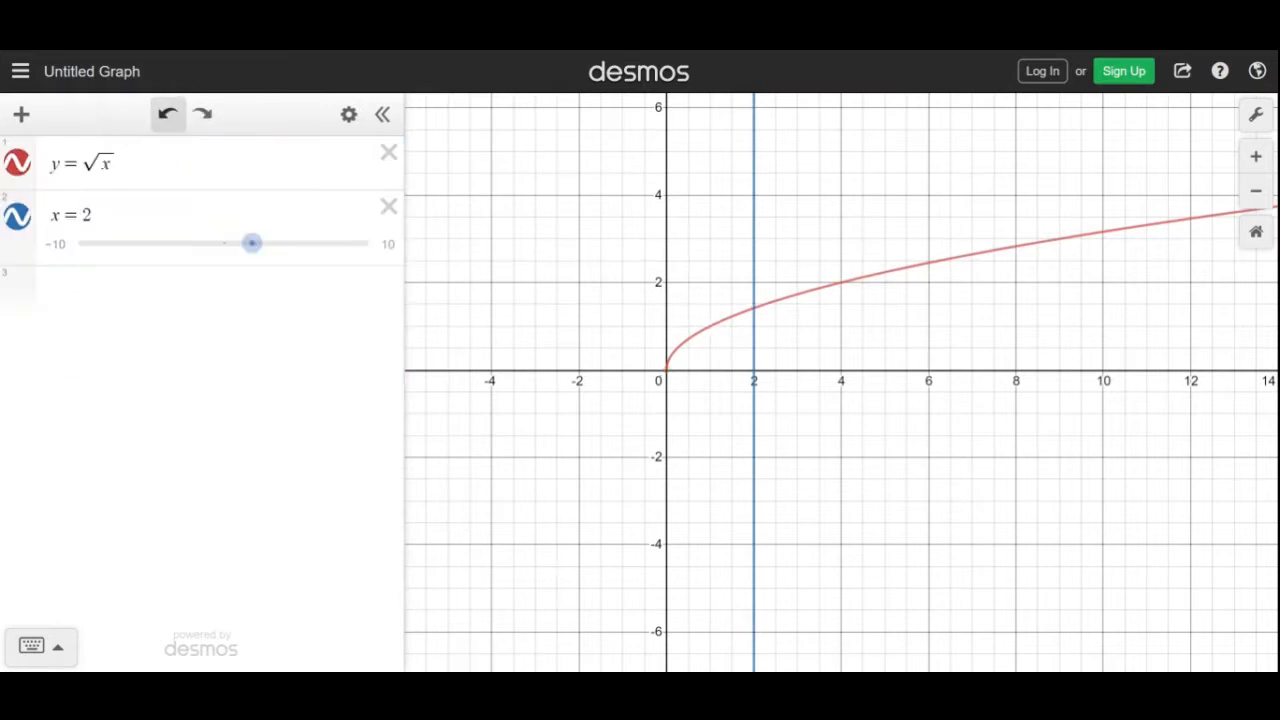
Replace the first equation with the absolute value function y = abs(x)
click(117, 163)
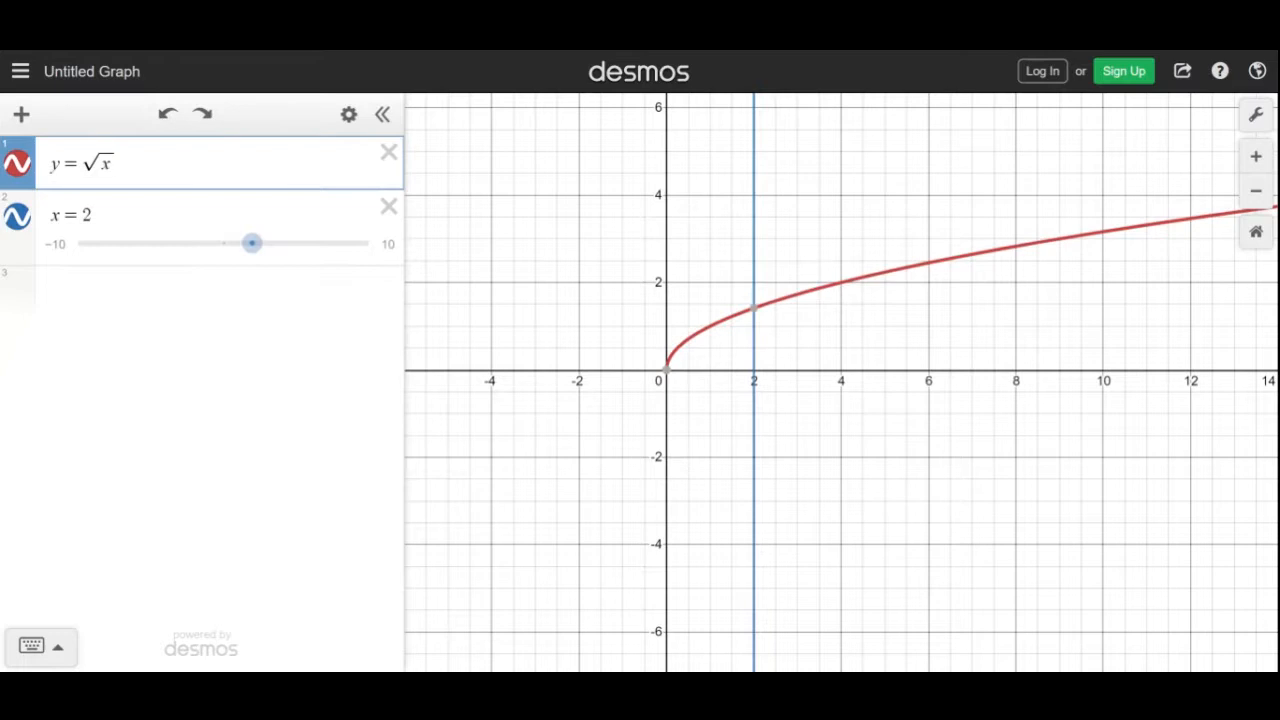
key(BackSpace)
key(BackSpace)
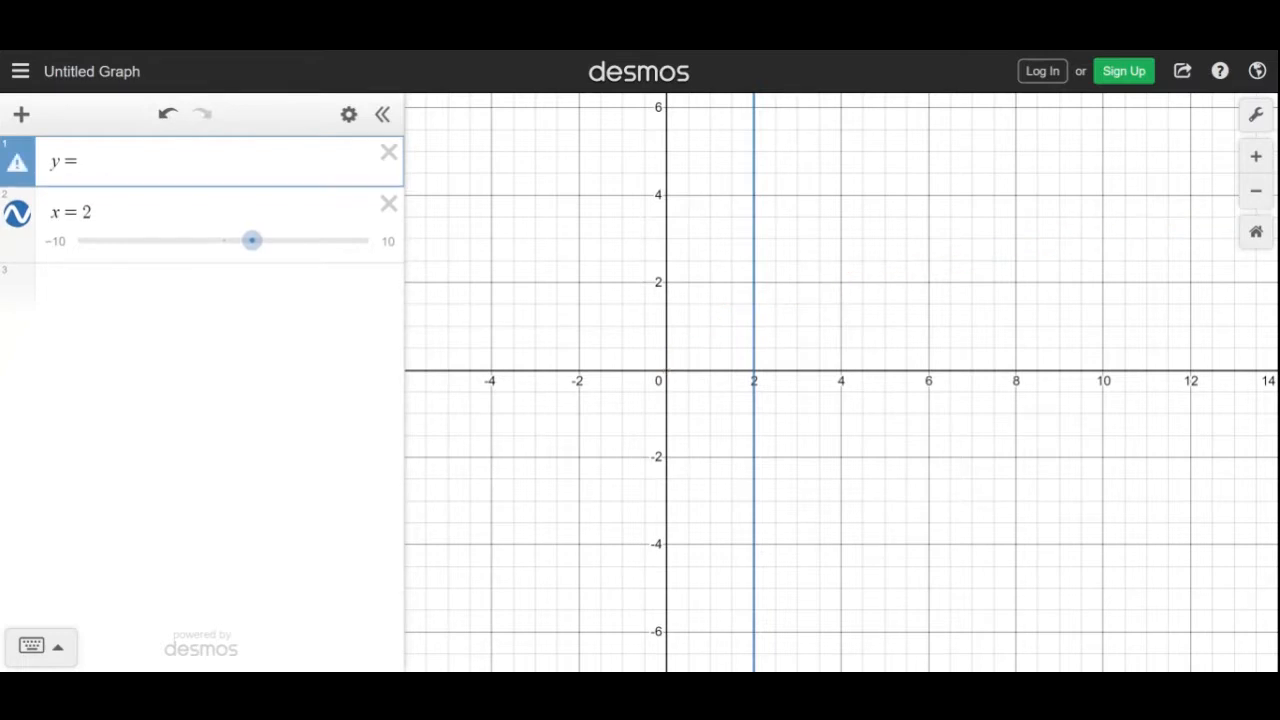
text(abs()
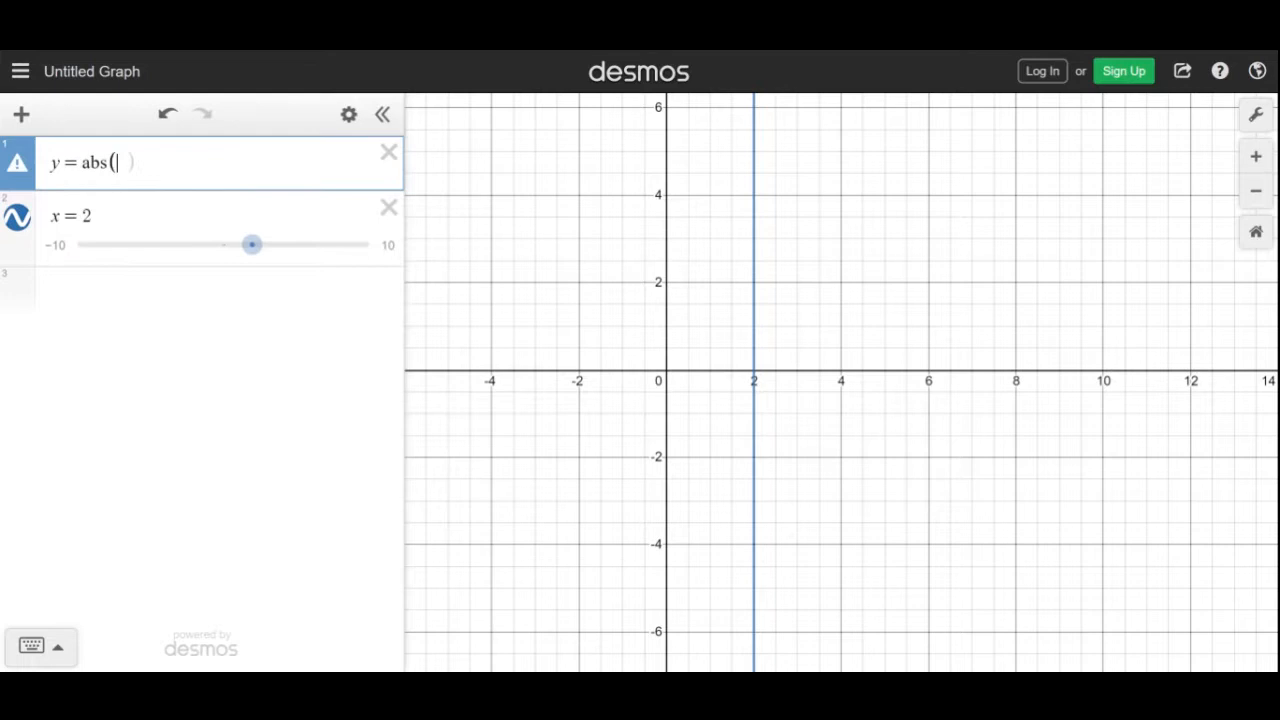
text(x)
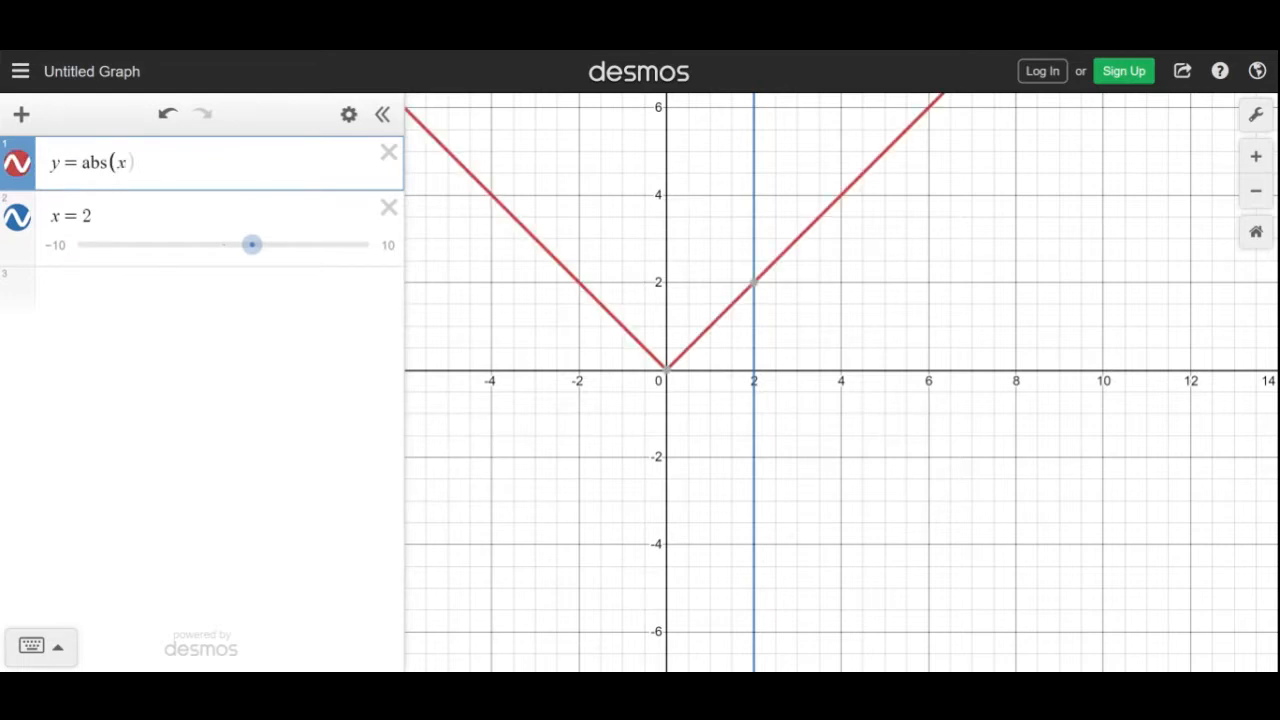
key(Right)
Show the coordinates where the absolute value graph intersects the line x = 2
drag(611, 237, 674, 288)
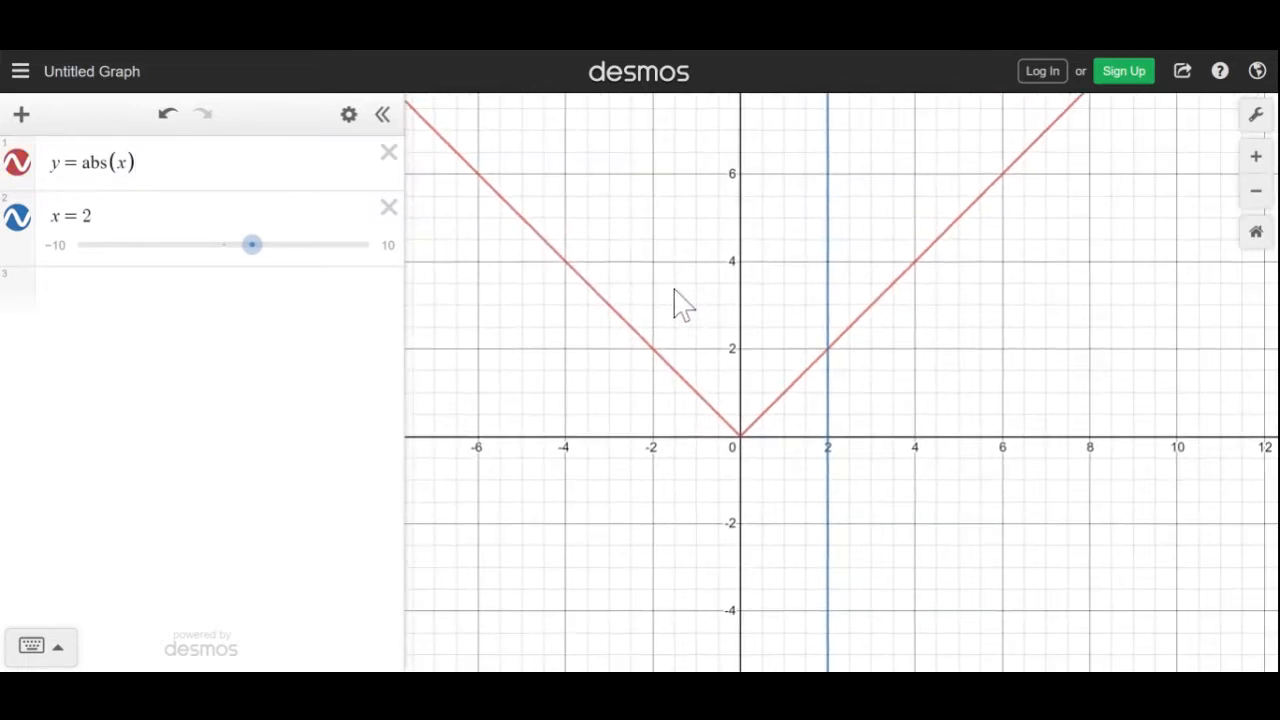
click(829, 352)
click(829, 352)
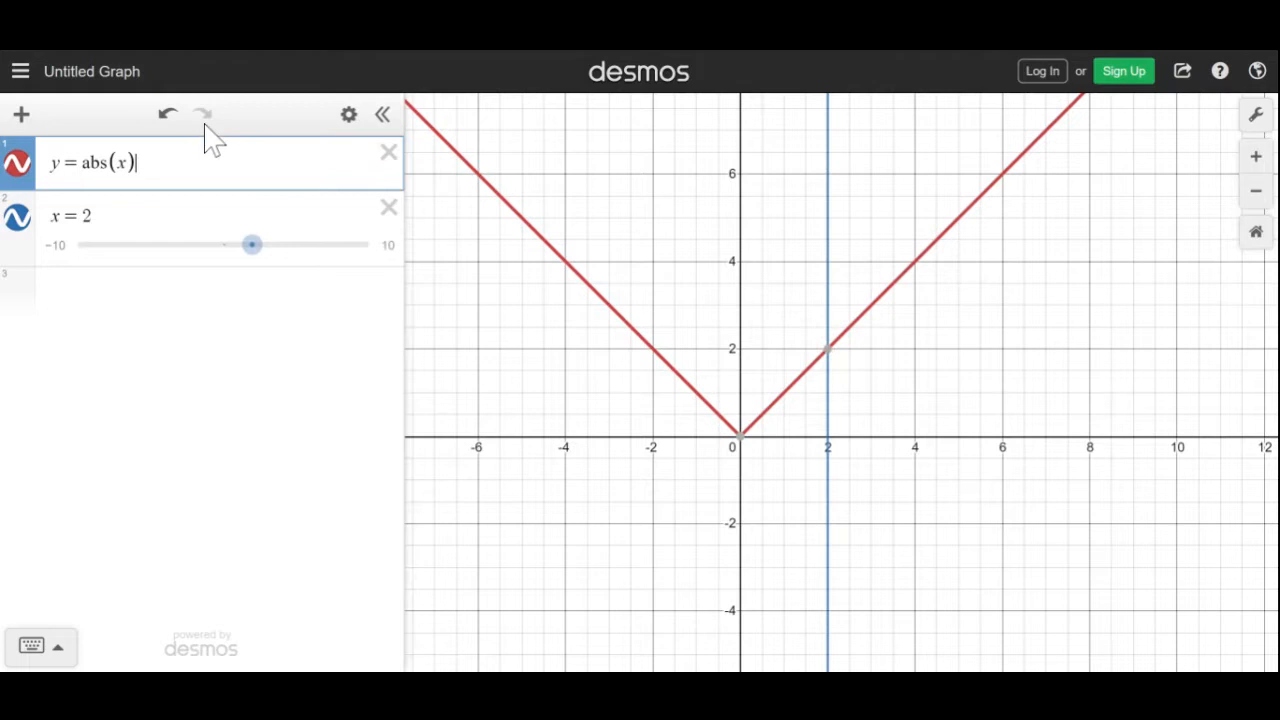
Convert y = abs(x) to a table of values to examine its points, and undo the conversion
click(350, 118)
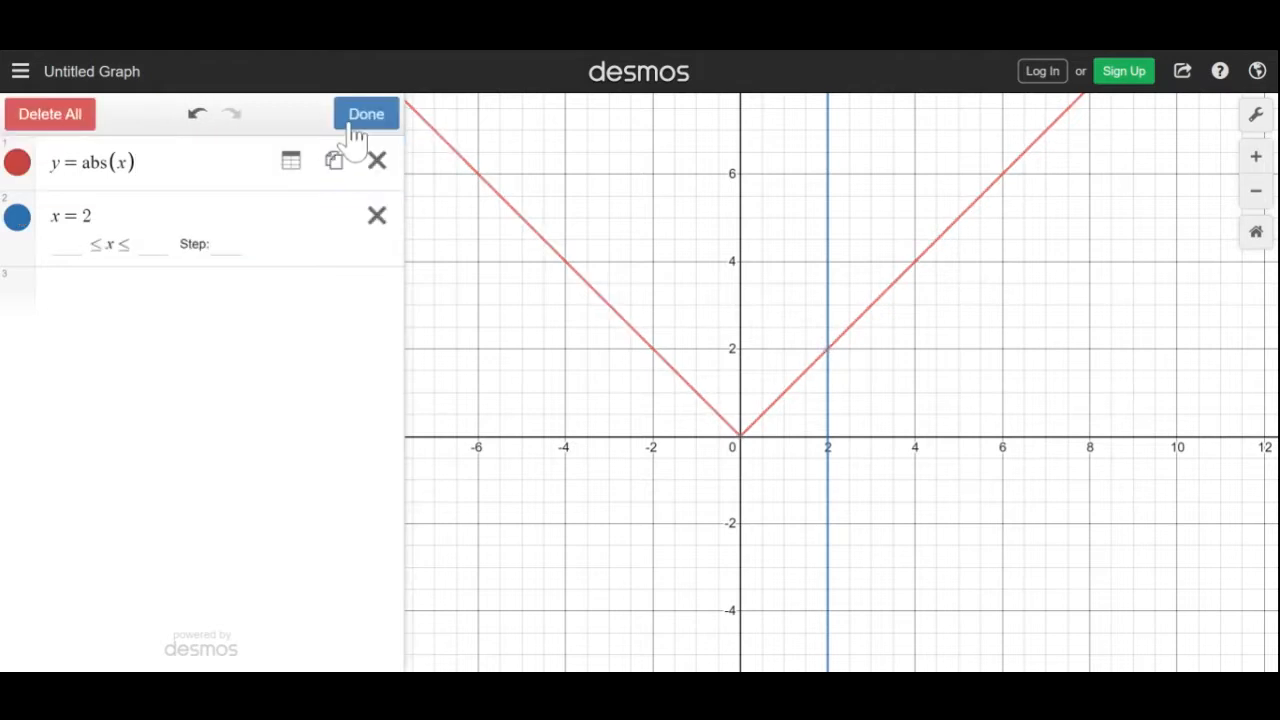
click(295, 162)
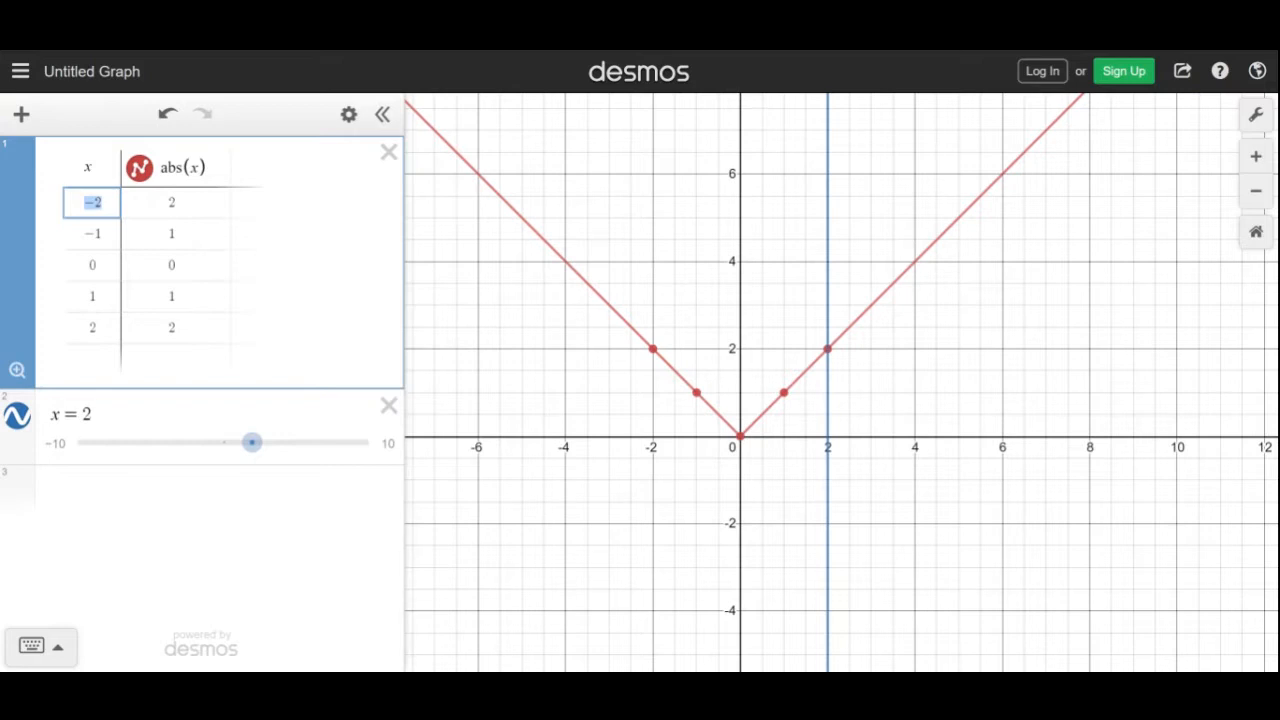
click(167, 114)
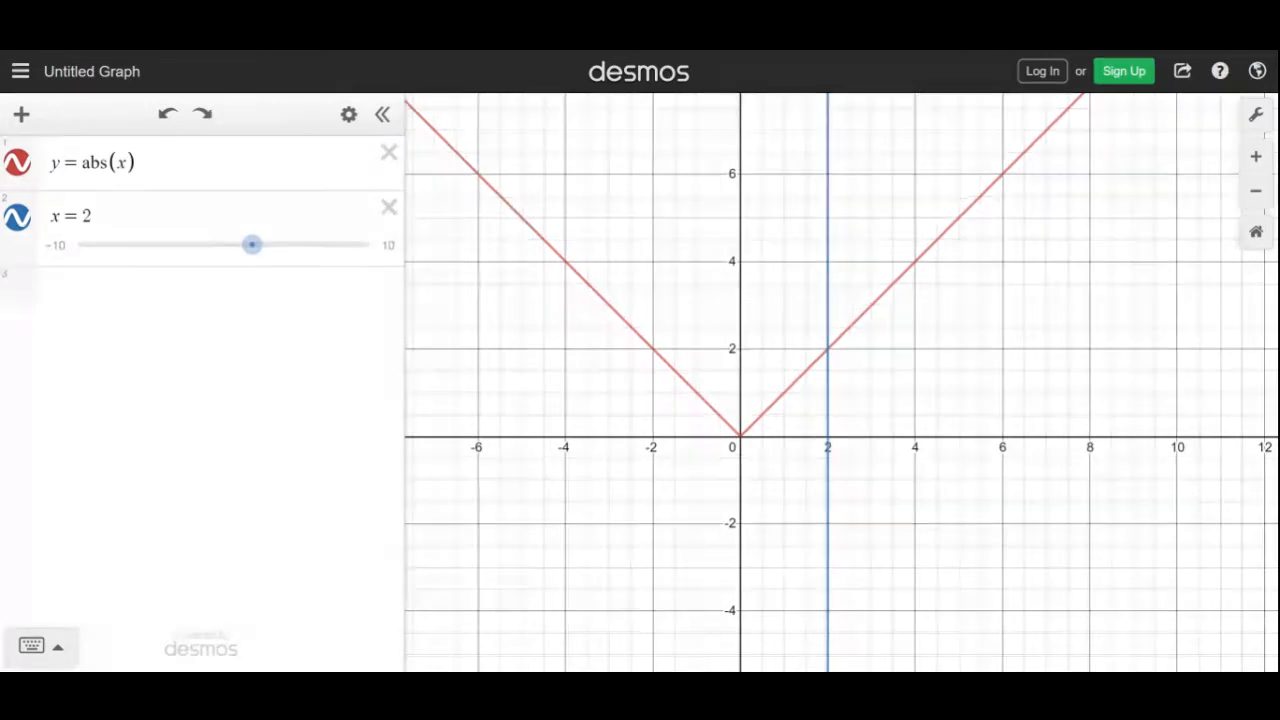
Replace the first equation with the sideways parabola x = y^2
click(144, 163)
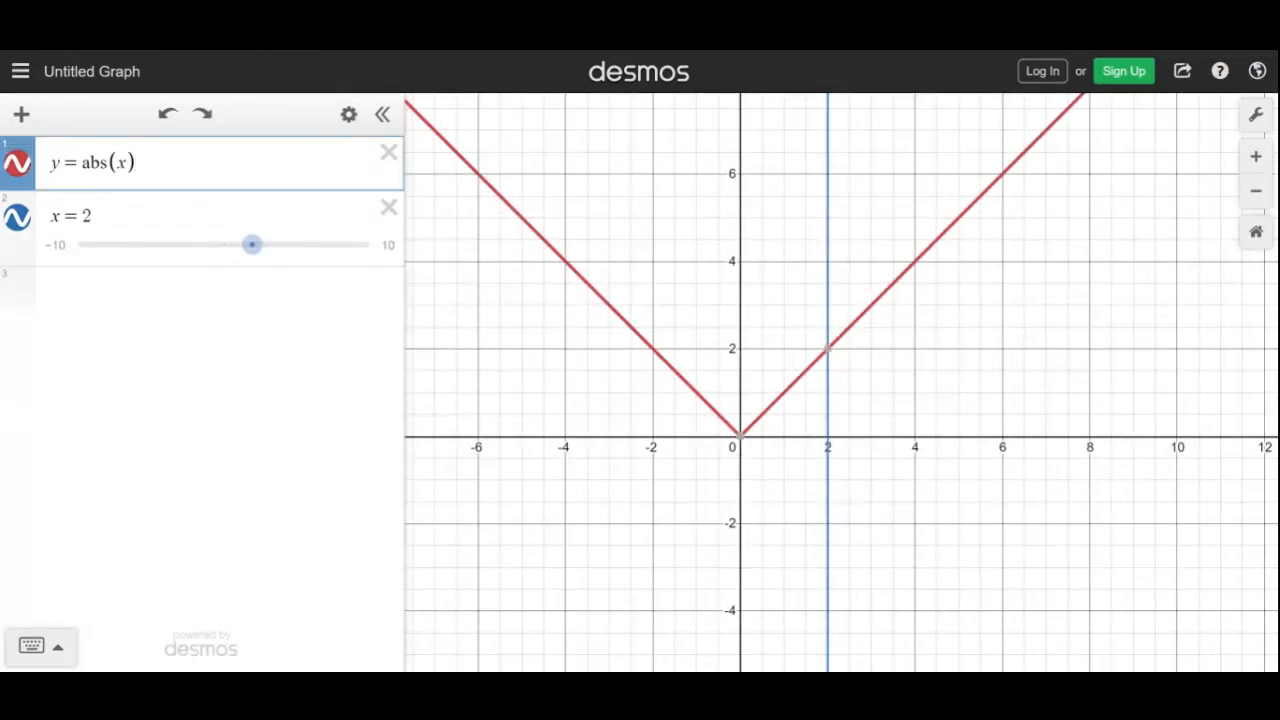
key(BackSpace)
key(BackSpace)
key(BackSpace)
key(BackSpace)
key(BackSpace)
key(BackSpace)
key(BackSpace)
key(BackSpace)
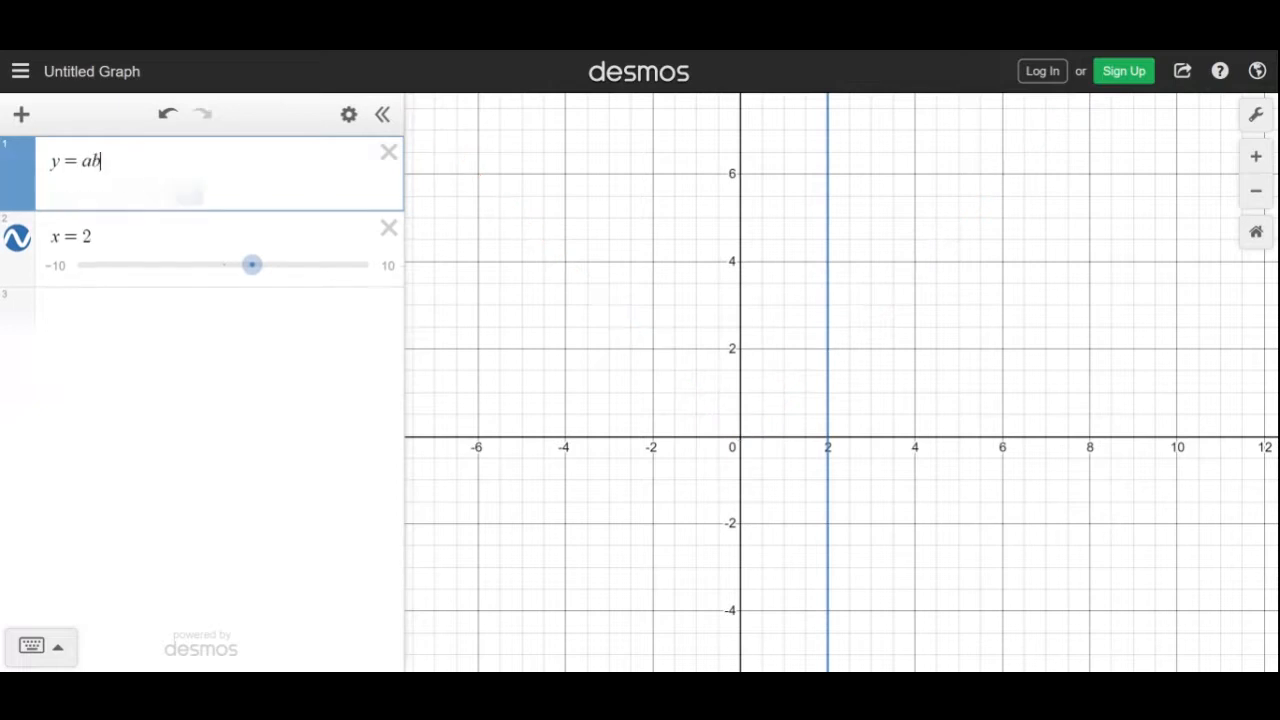
text(x=)
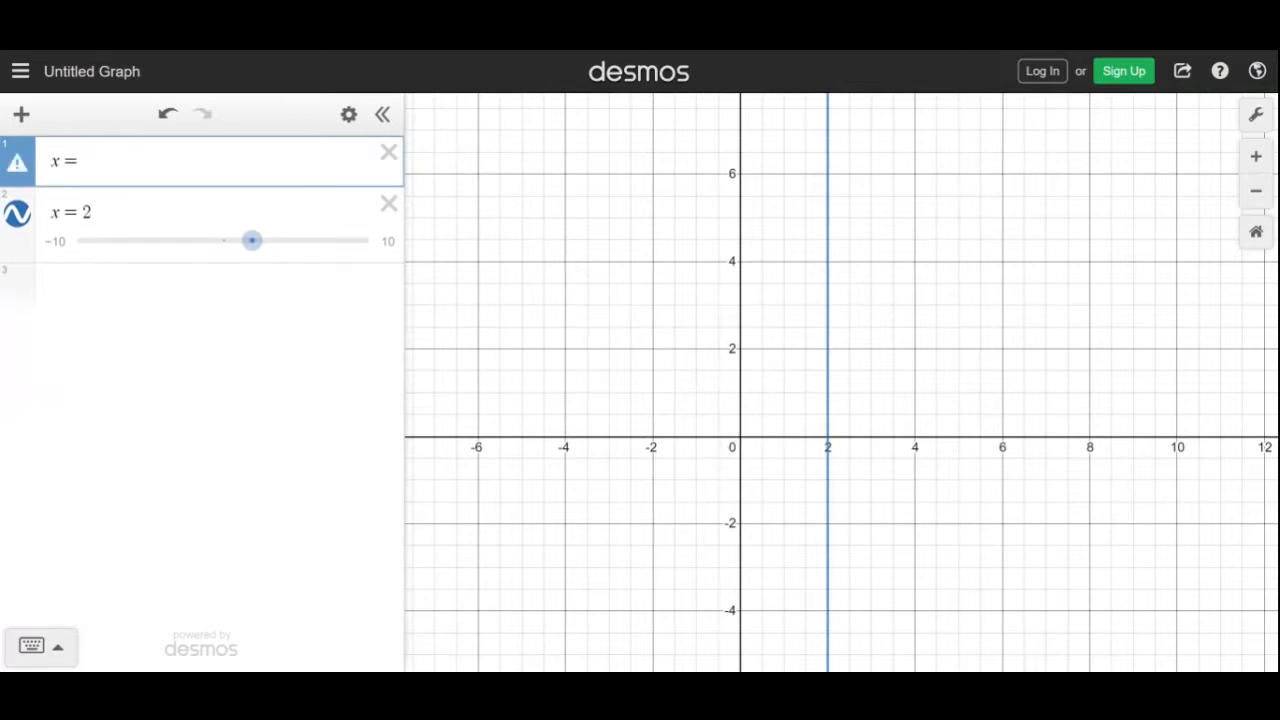
text(y^2)
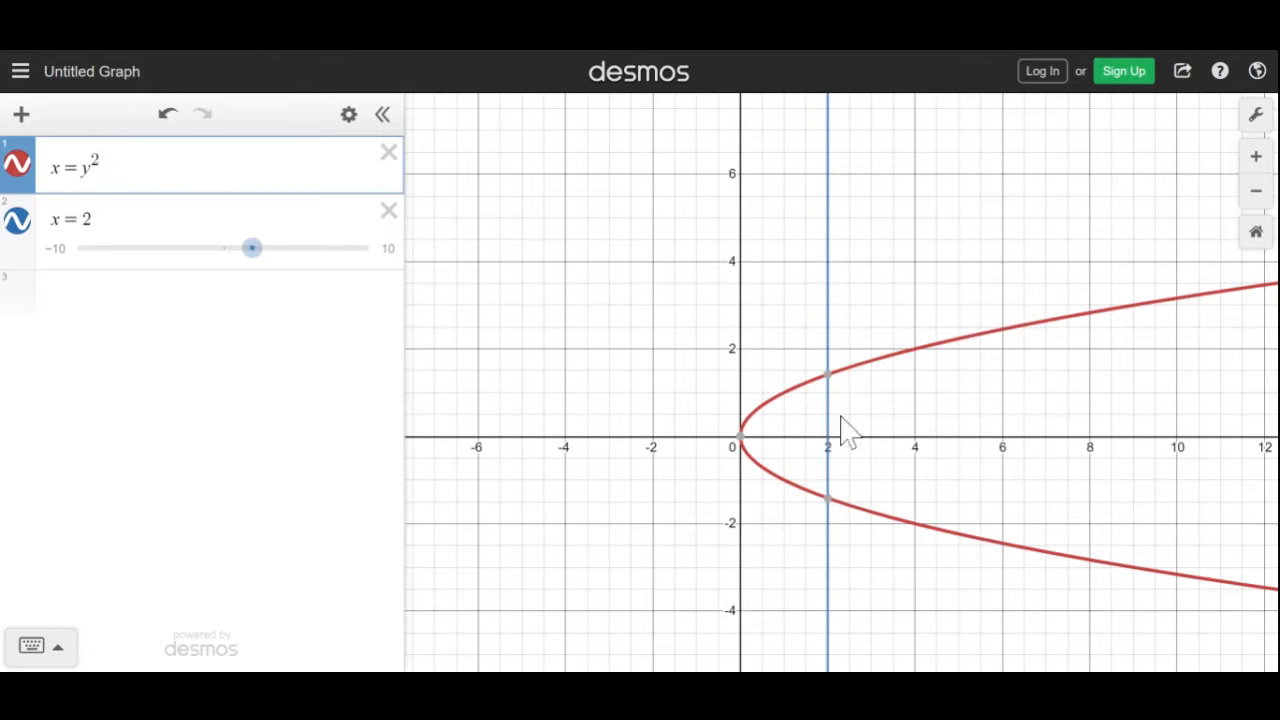
Show the coordinates of both intersections of x = y^2 with the line x = 2
mouse_move(831, 376)
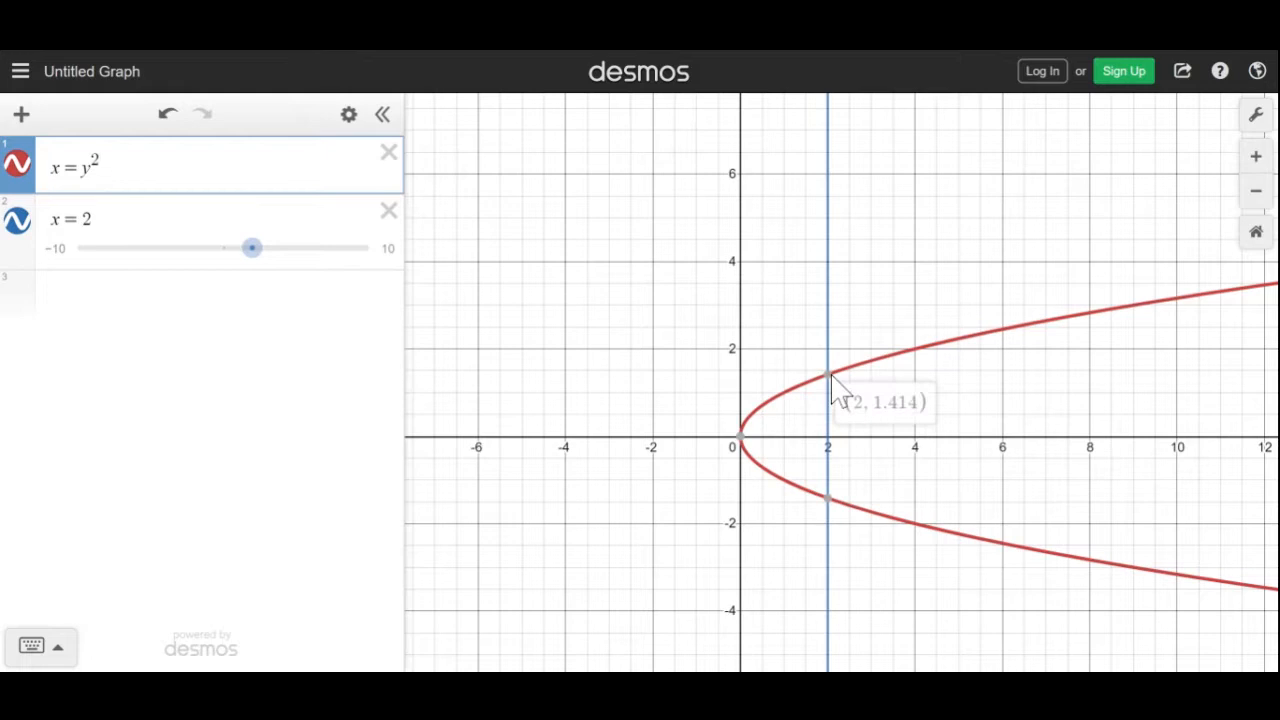
click(828, 377)
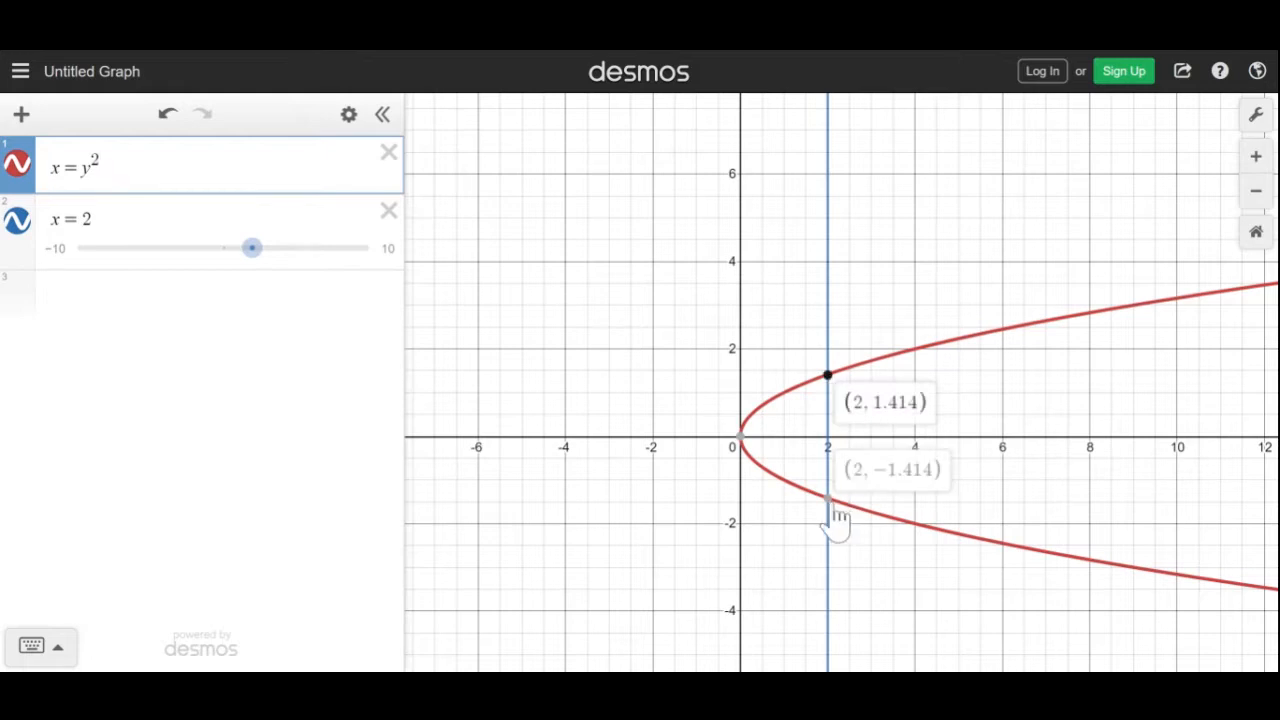
click(829, 502)
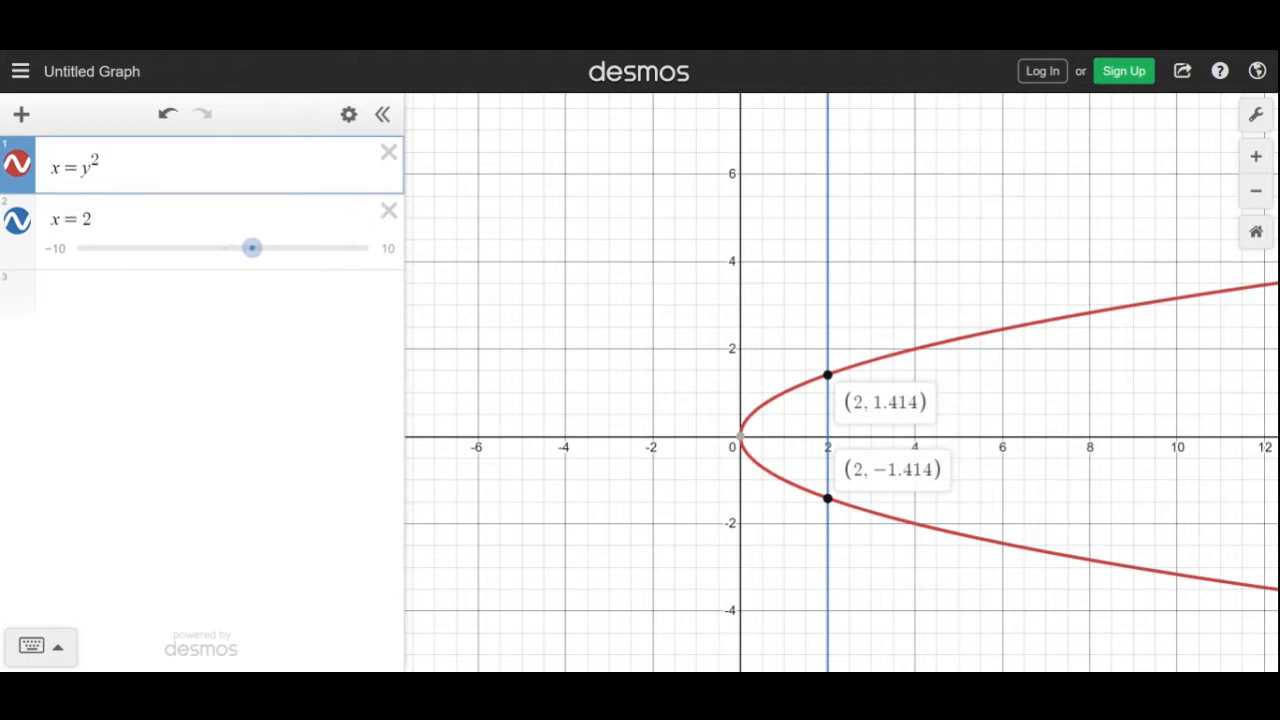
Change the first equation to x = -y^2 and the vertical line to x = -1
click(82, 167)
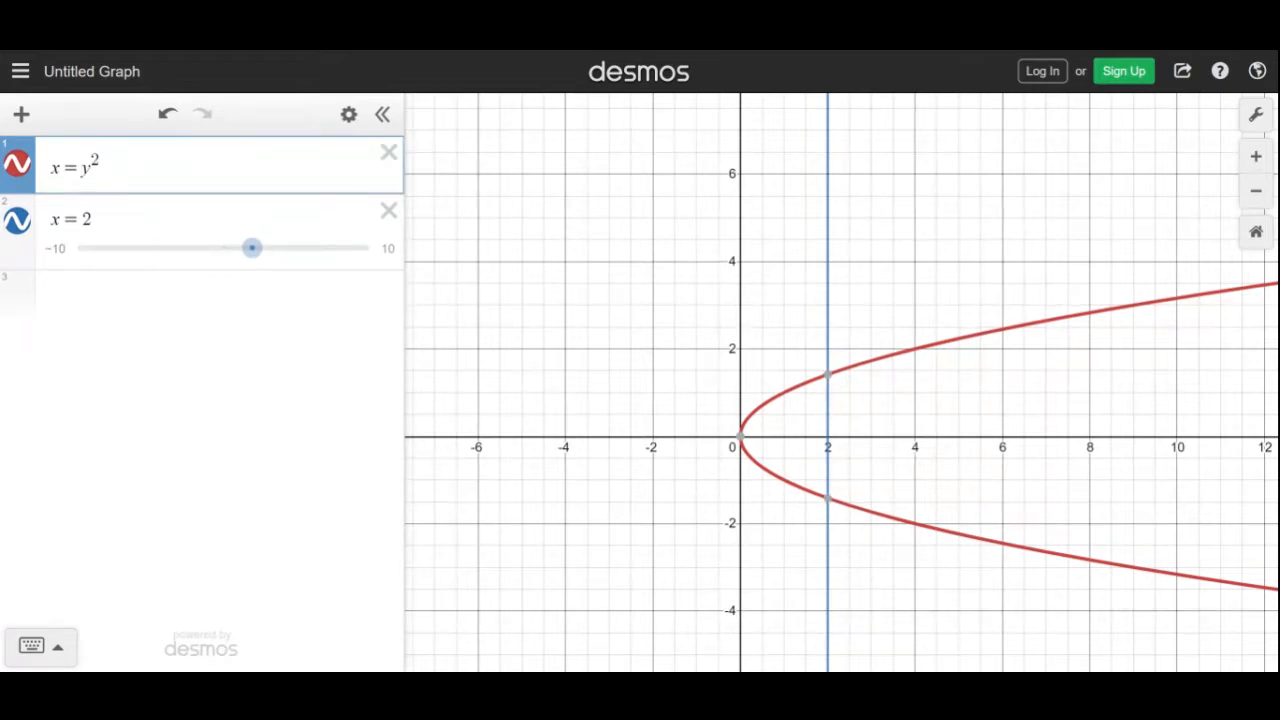
text(-)
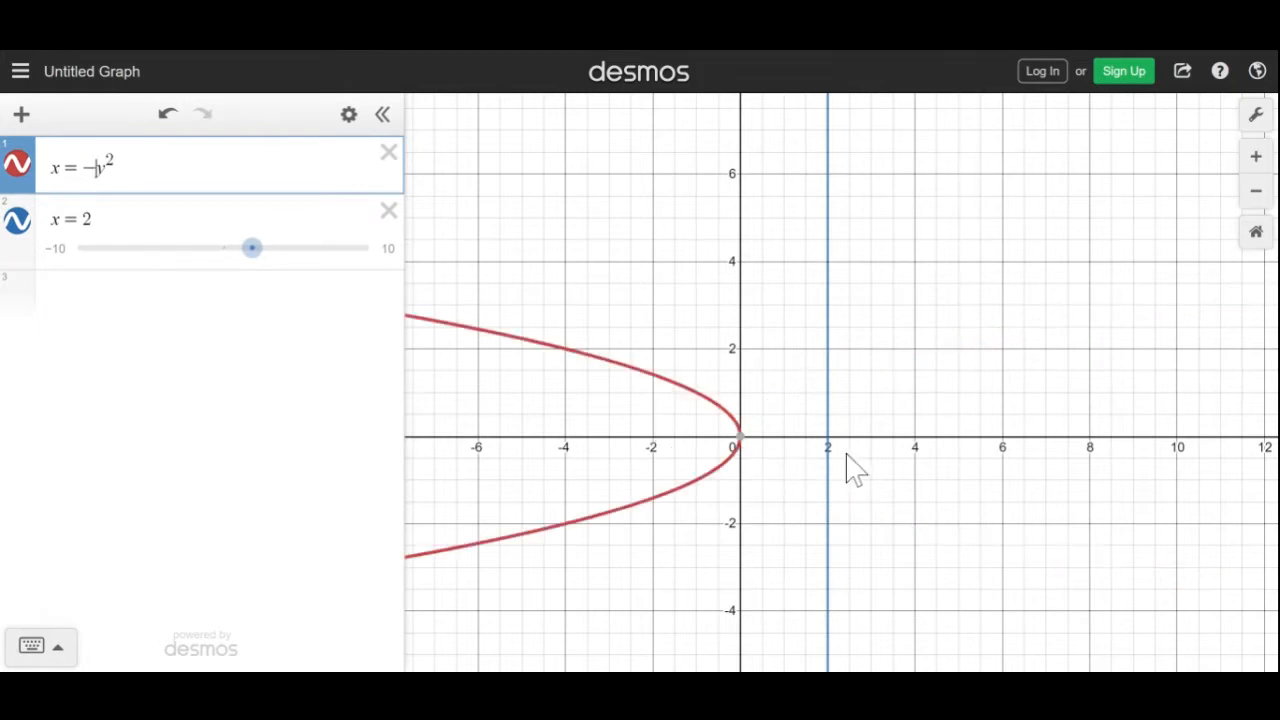
click(110, 226)
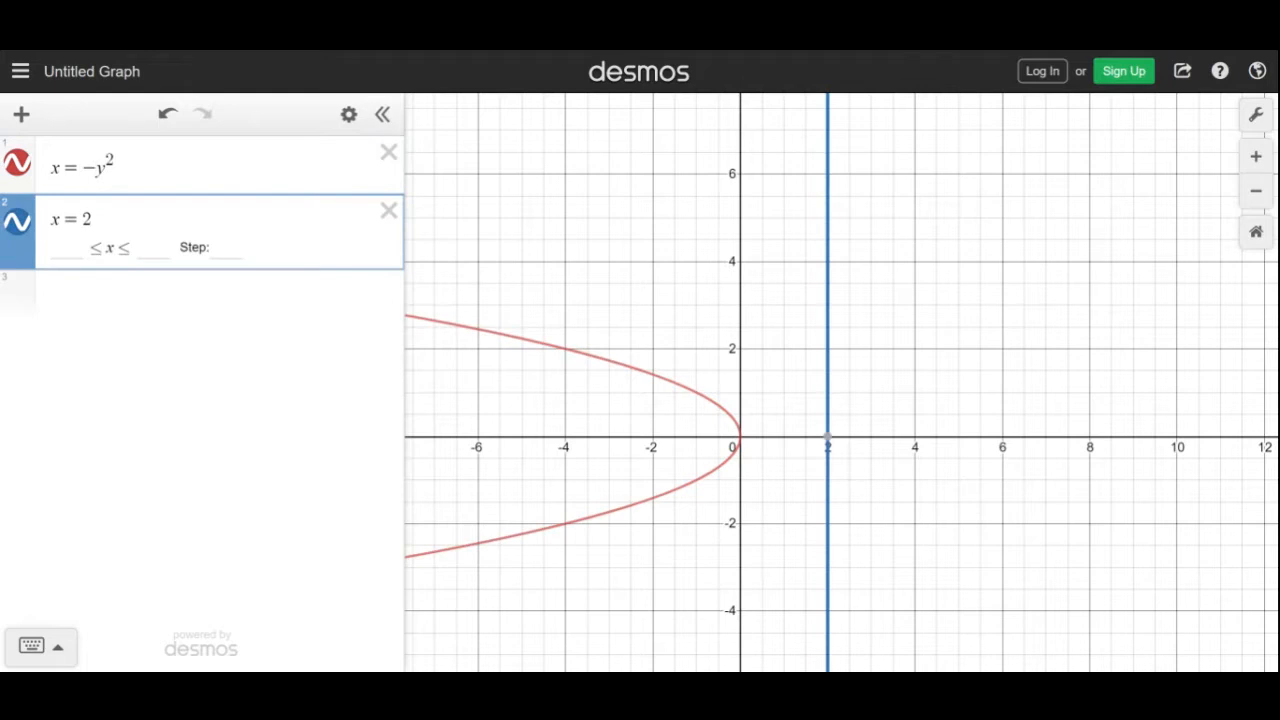
key(BackSpace)
text(-1)
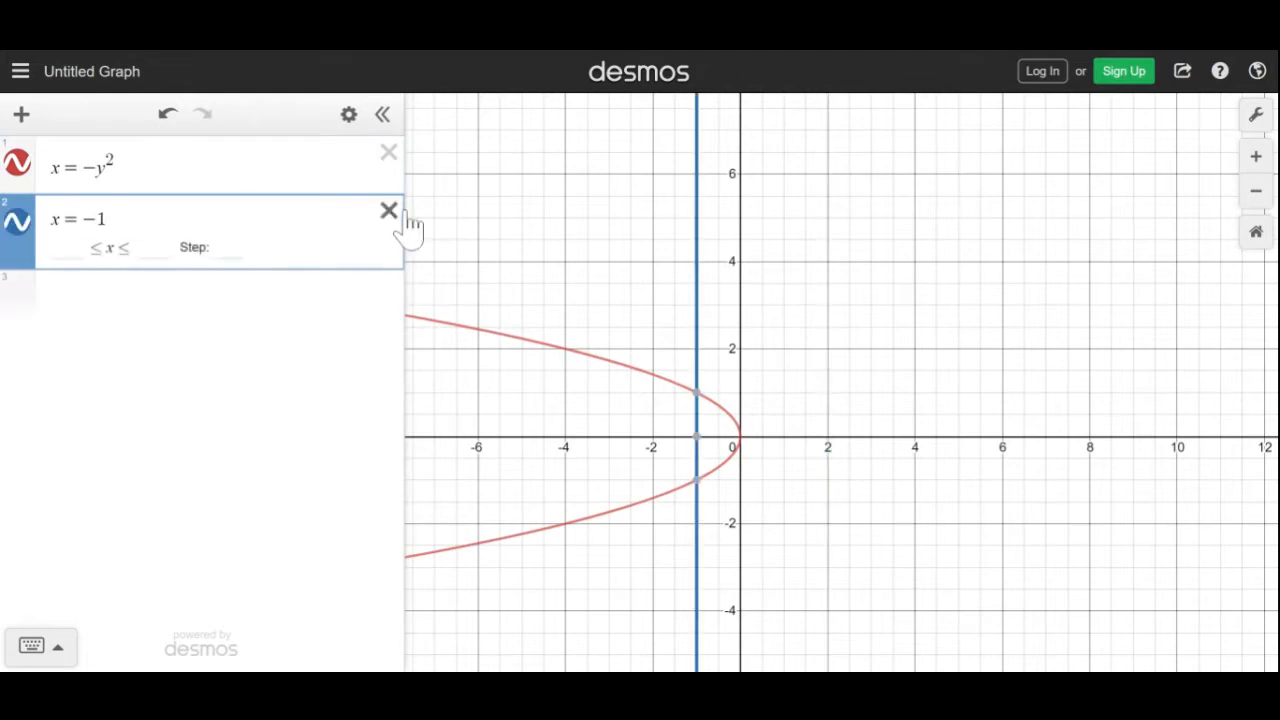
Show the coordinates of both intersections of x = -y^2 with the line x = -1
click(698, 400)
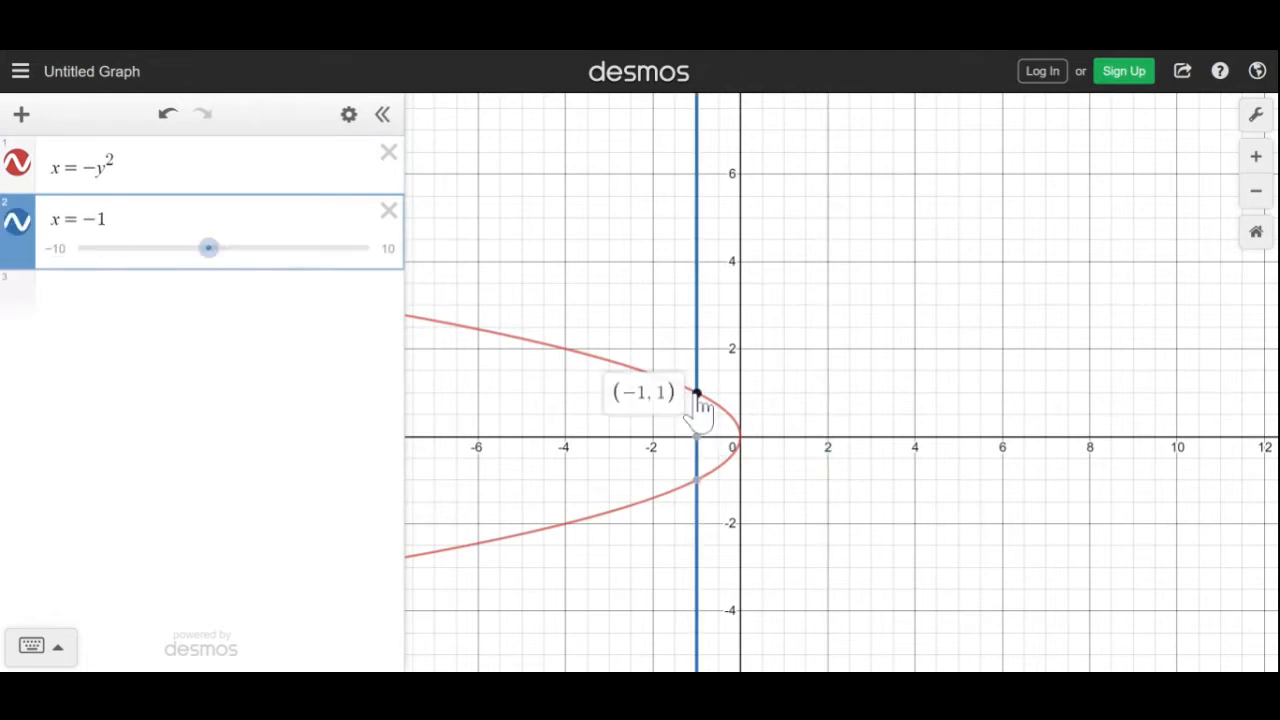
click(698, 482)
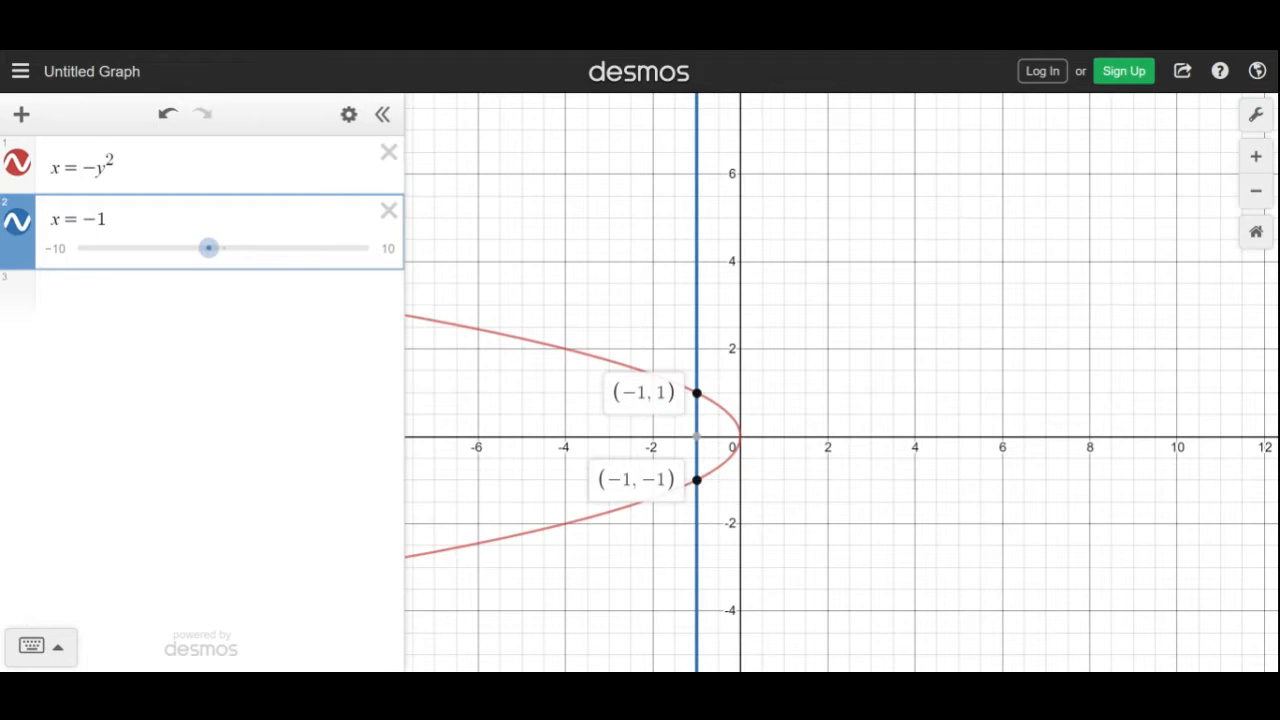
Replace the first equation with the line y = x and negate it to graph y = -x
click(135, 168)
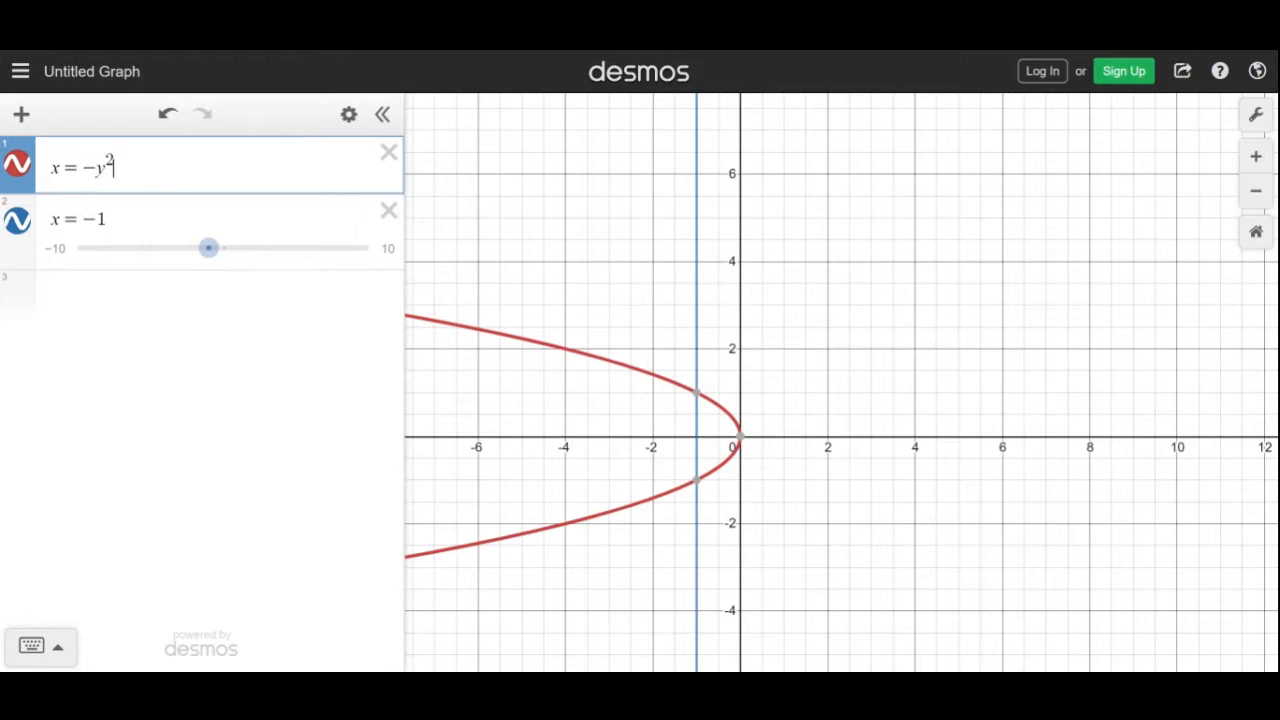
key(BackSpace)
key(BackSpace)
key(BackSpace)
key(BackSpace)
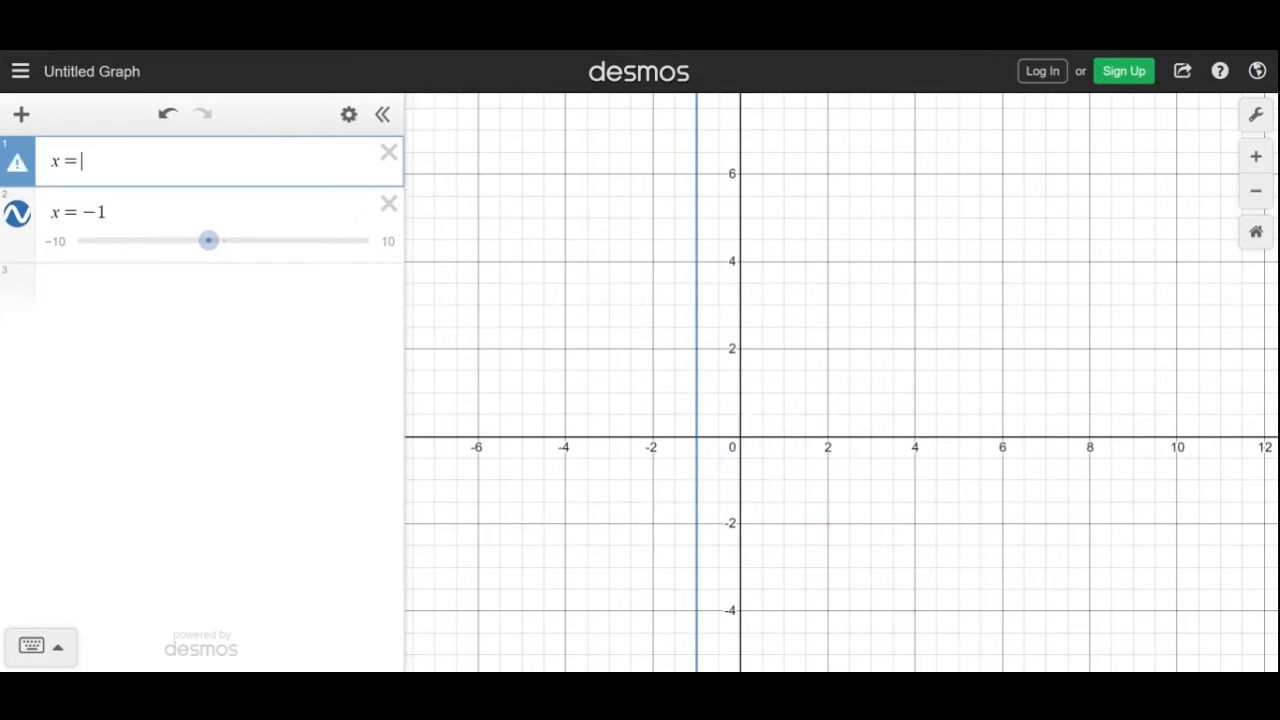
key(BackSpace)
key(BackSpace)
text(y=x)
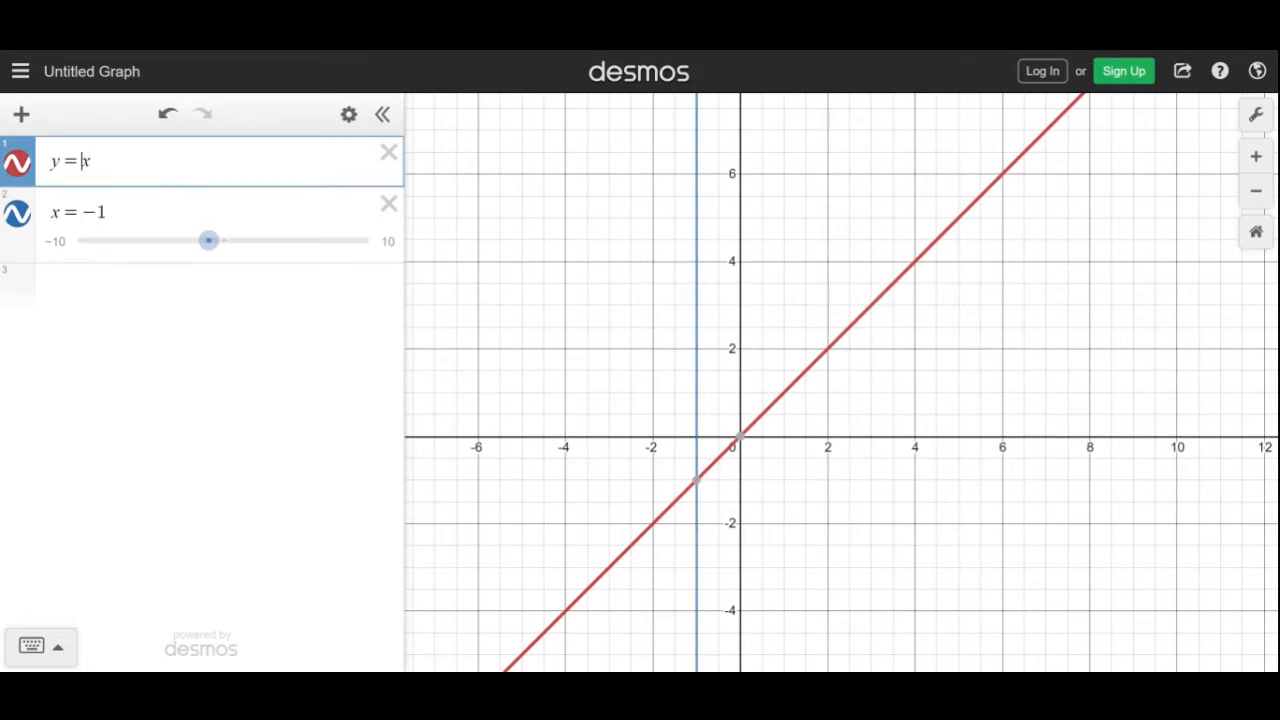
text(-)
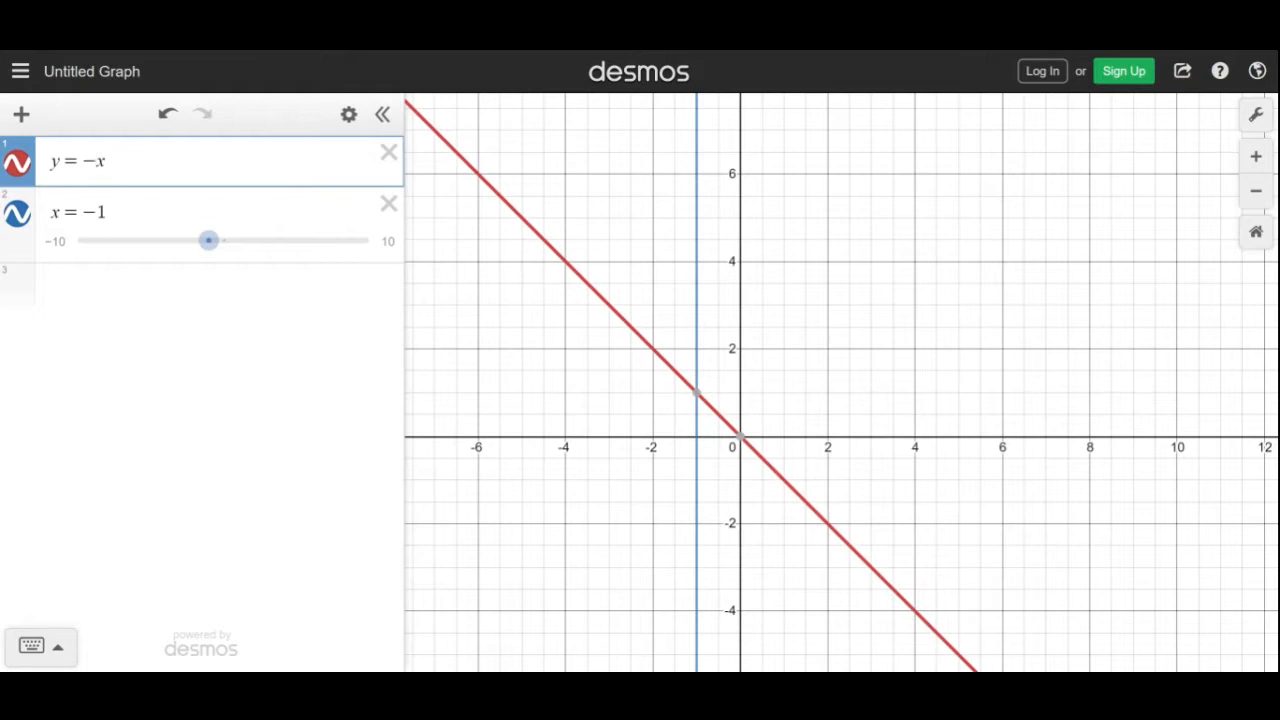
Square the x in the first equation to graph y = -x^2, and remove the negative sign to graph y = x^2
key(Right)
text(^)
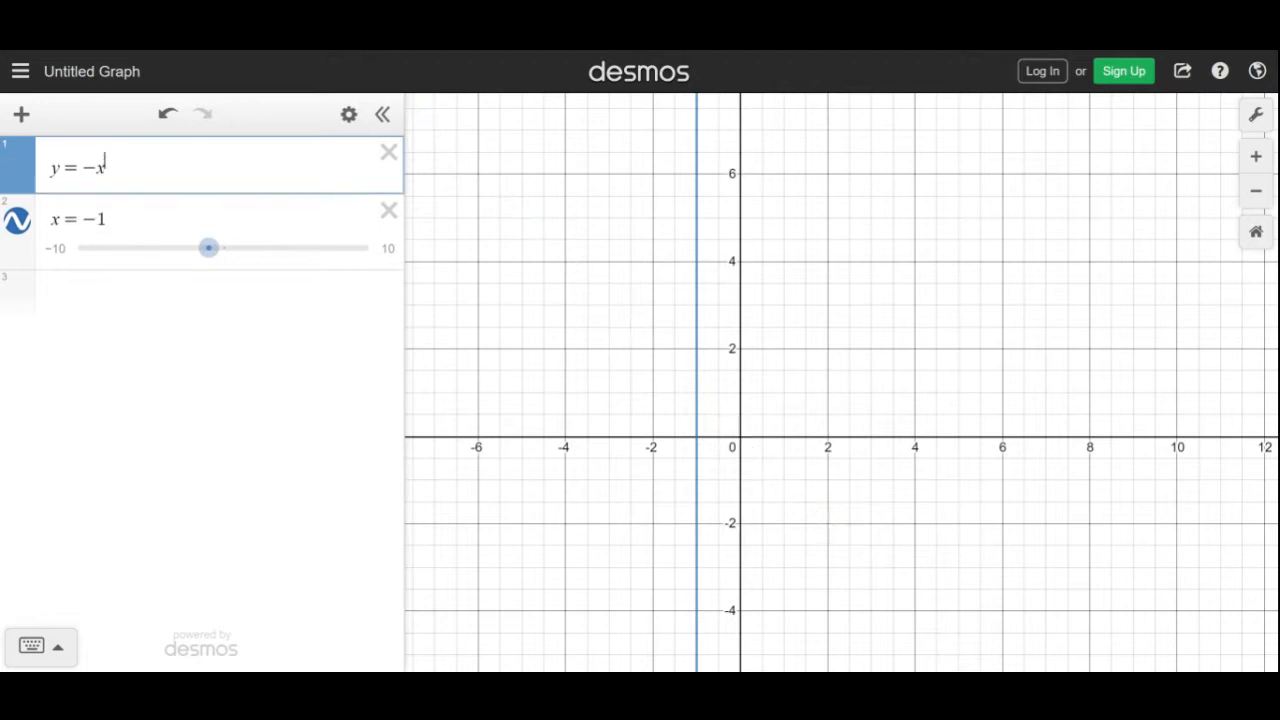
text(2)
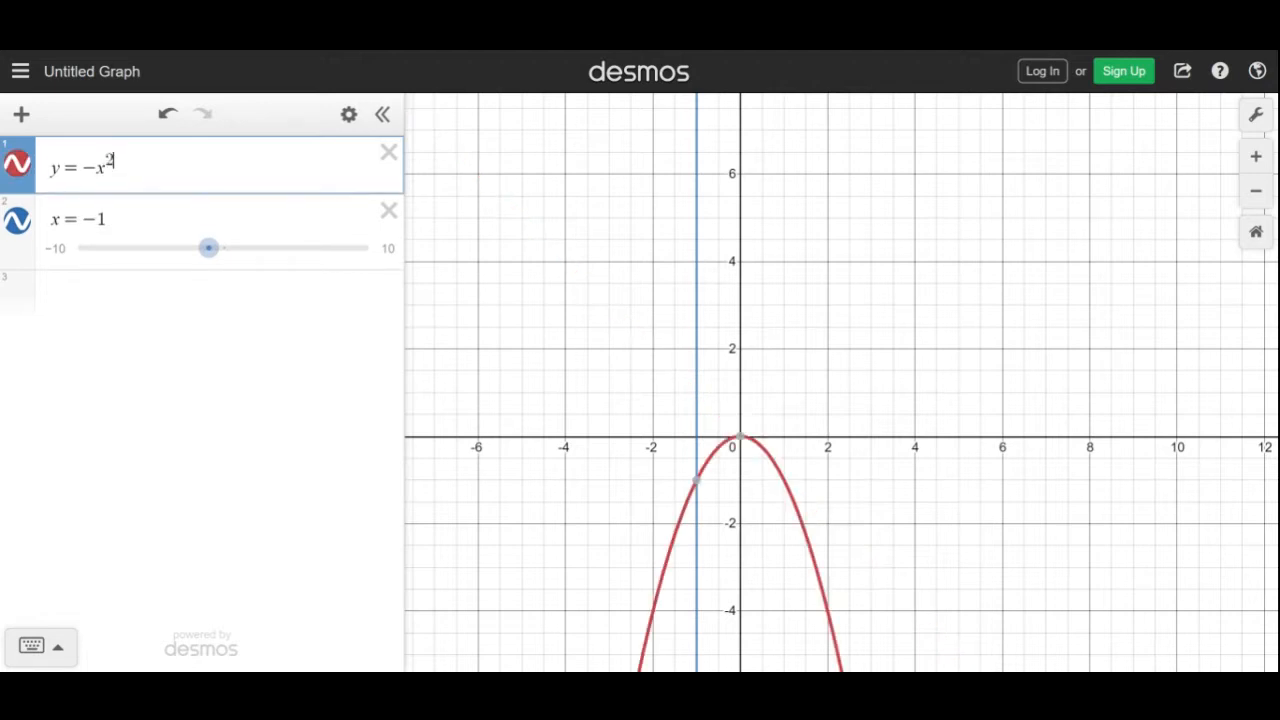
key(Left)
key(Left)
key(BackSpace)
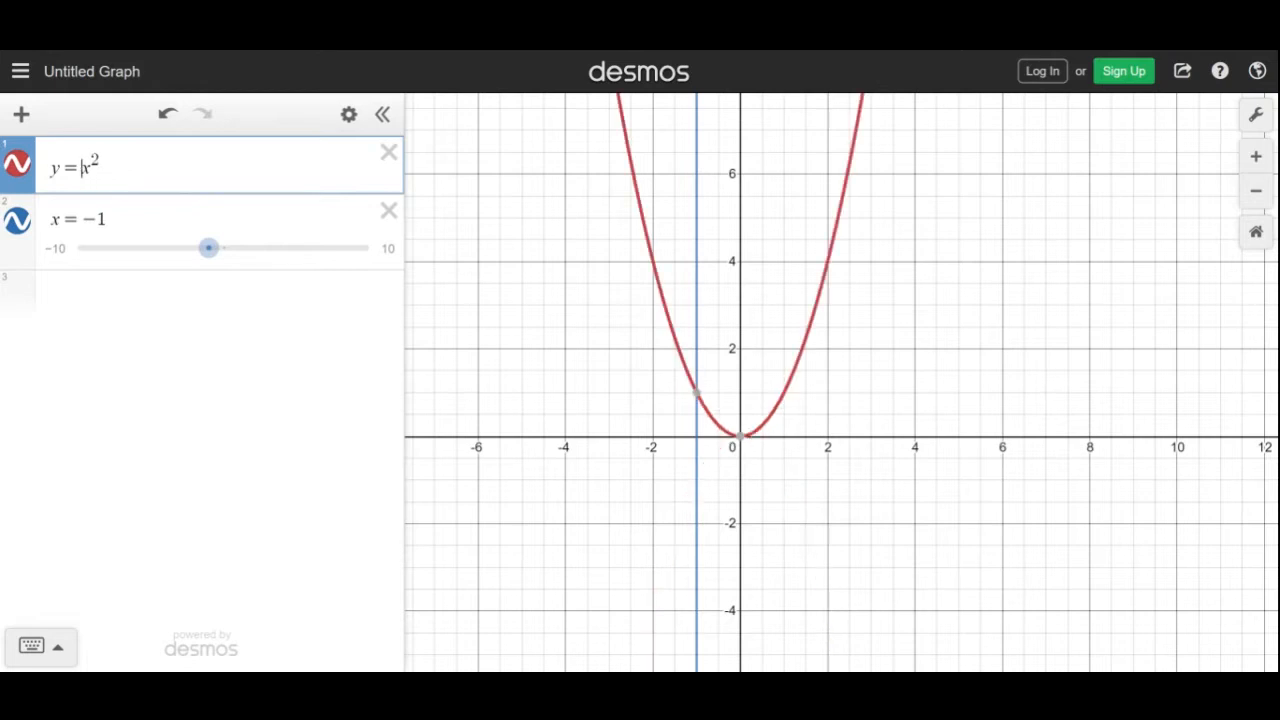
Change the first equation's exponent to 3 to graph y = x^3, and negate it to graph y = -x^3
key(Right)
key(Right)
key(BackSpace)
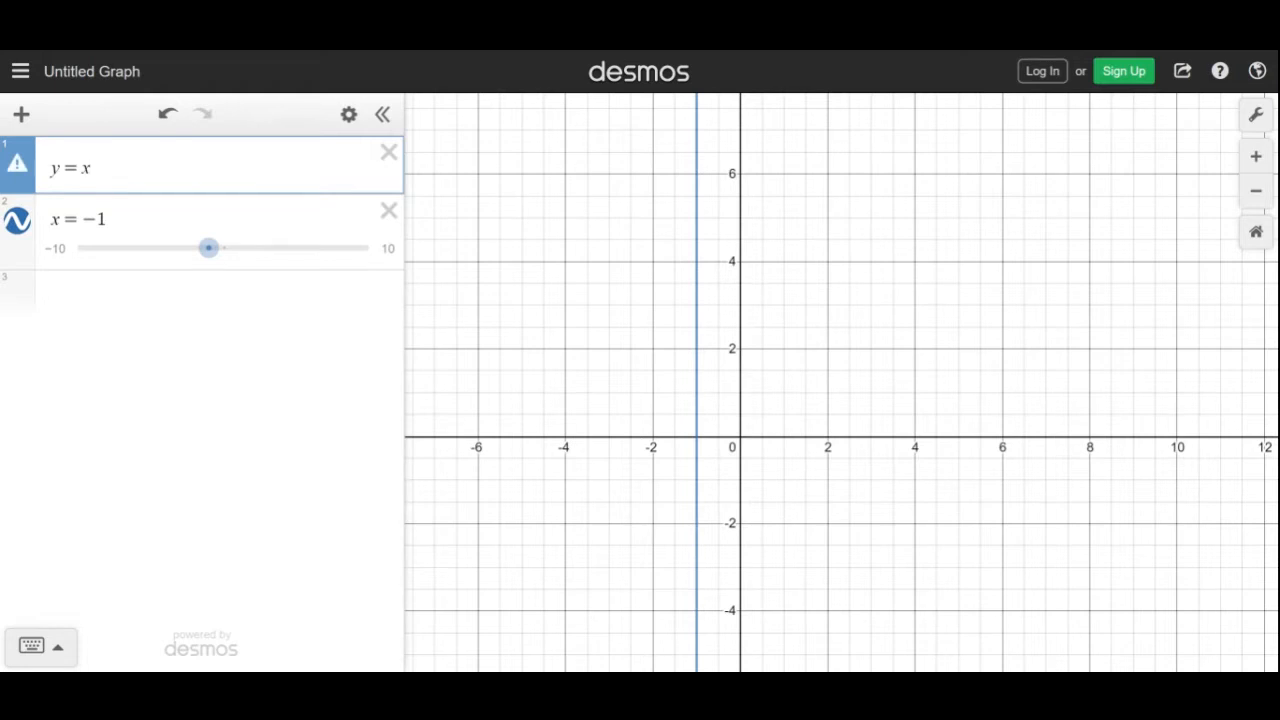
text(3)
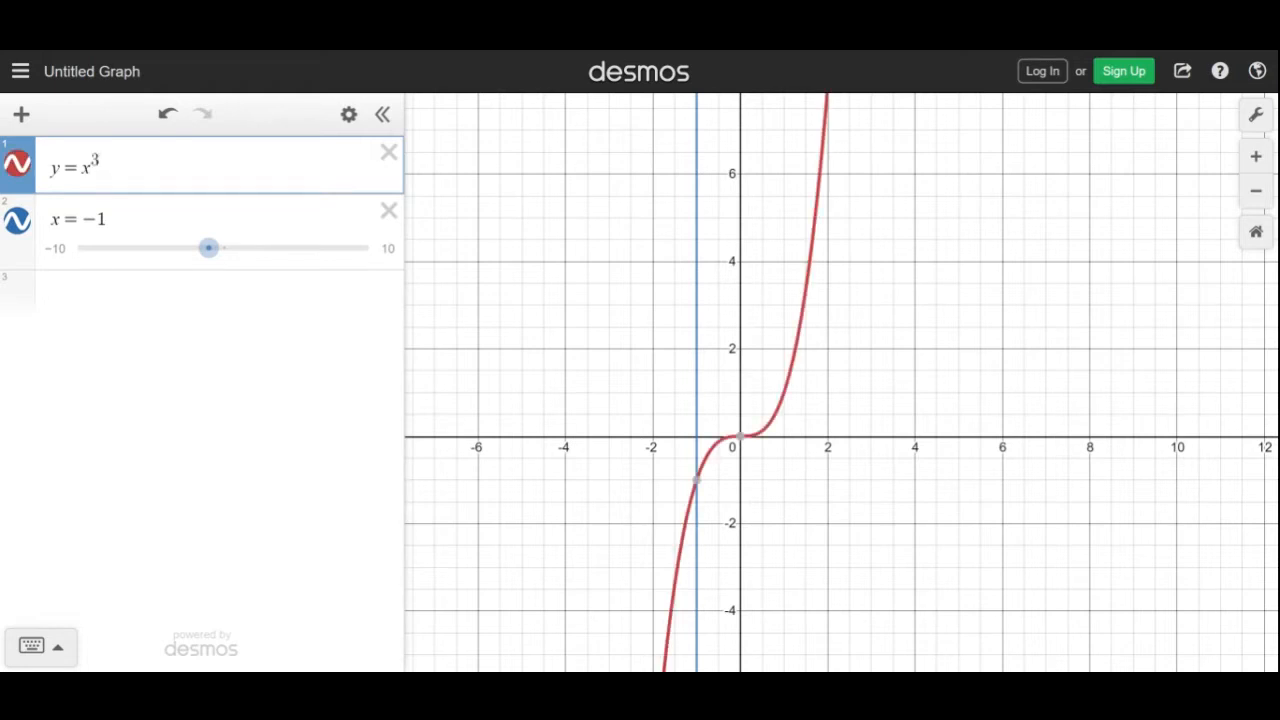
key(Left)
text(-)
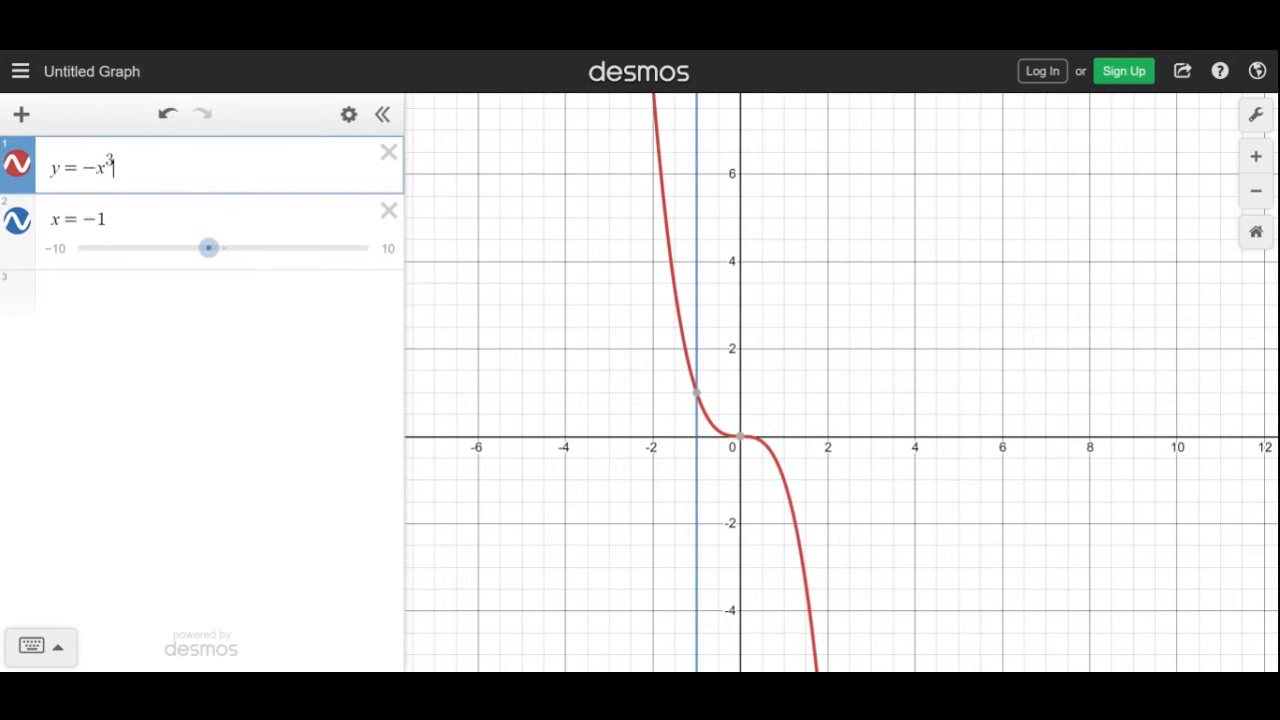
Replace the right side of the first equation with the square root of x to graph y = √x
key(BackSpace)
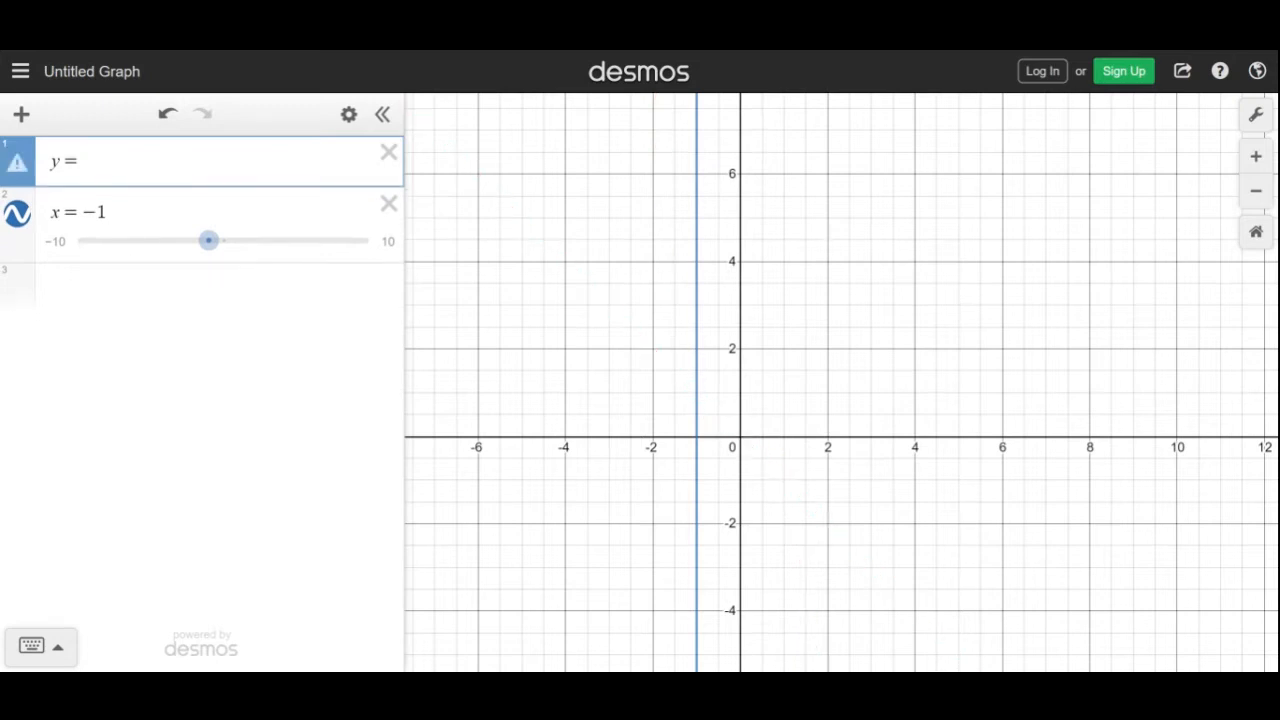
text(x)
key(BackSpace)
text(sqrt)
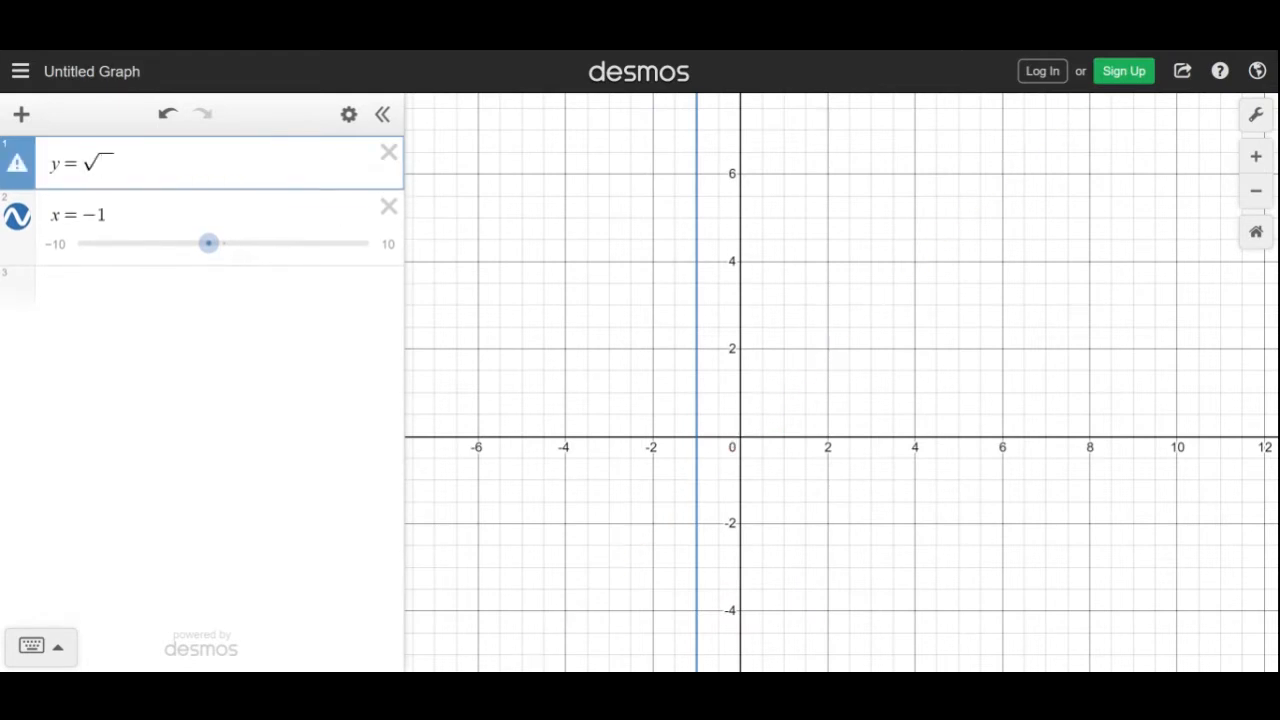
text(x)
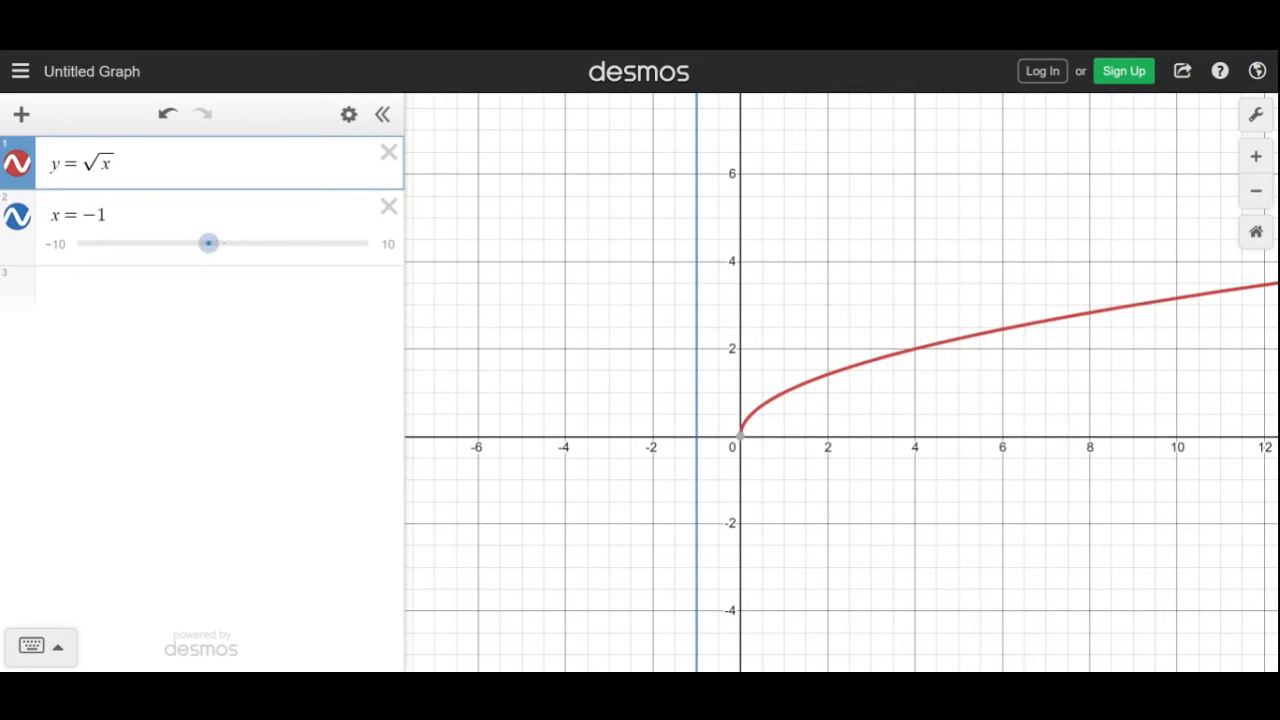
Put a negative sign before the square root in the first equation to graph y = -√x
key(Left)
key(Left)
text(-)
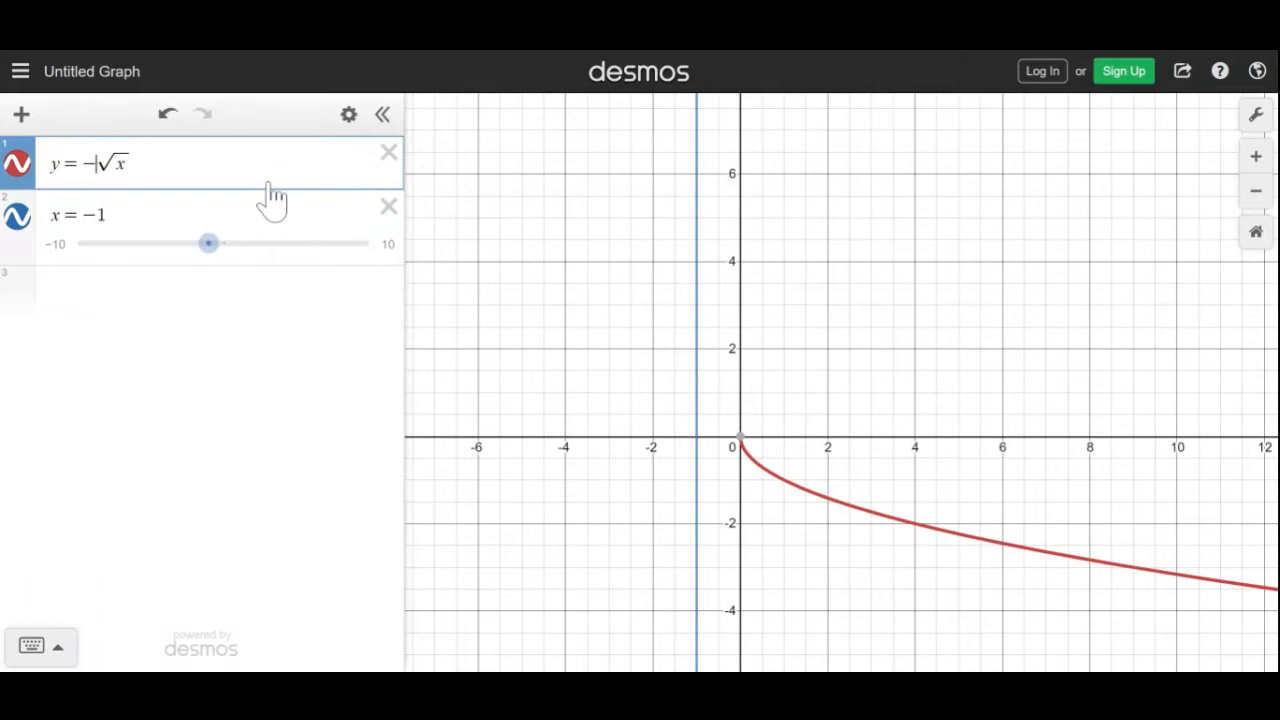
Add y = √x as a third equation to compare it with the graph of y = -√x
click(200, 316)
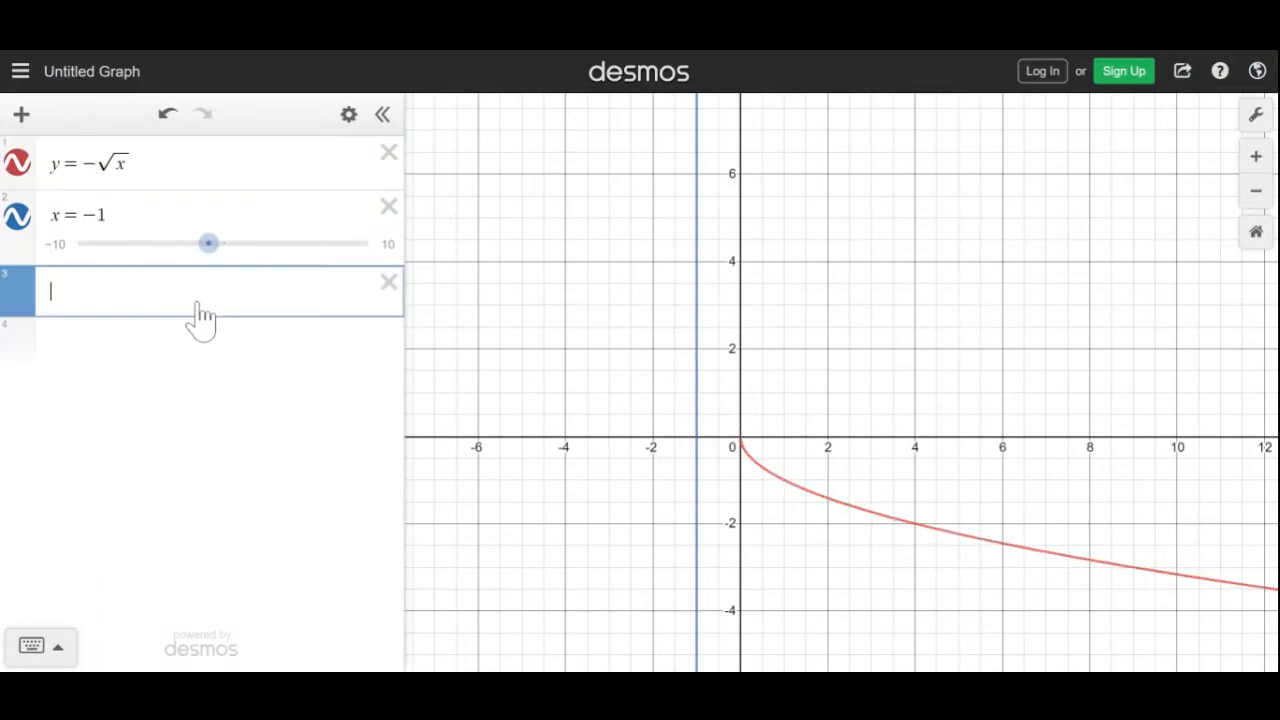
text(y=sq)
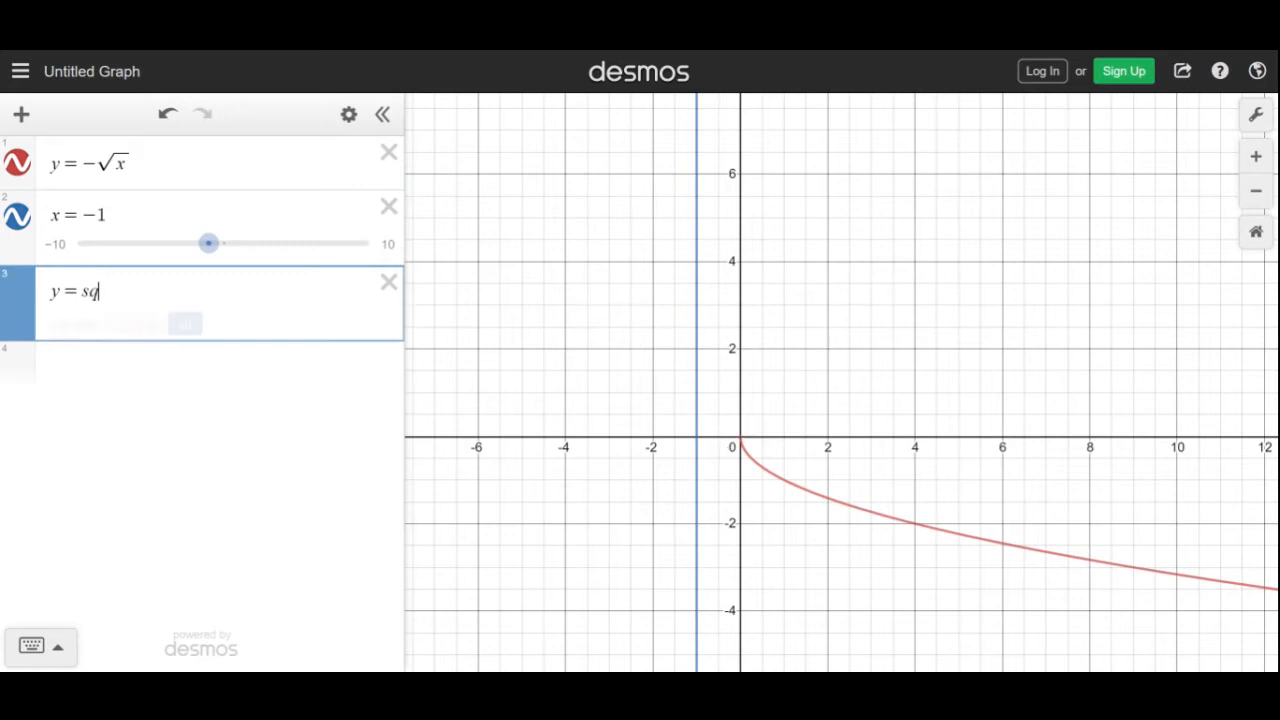
text(rt)
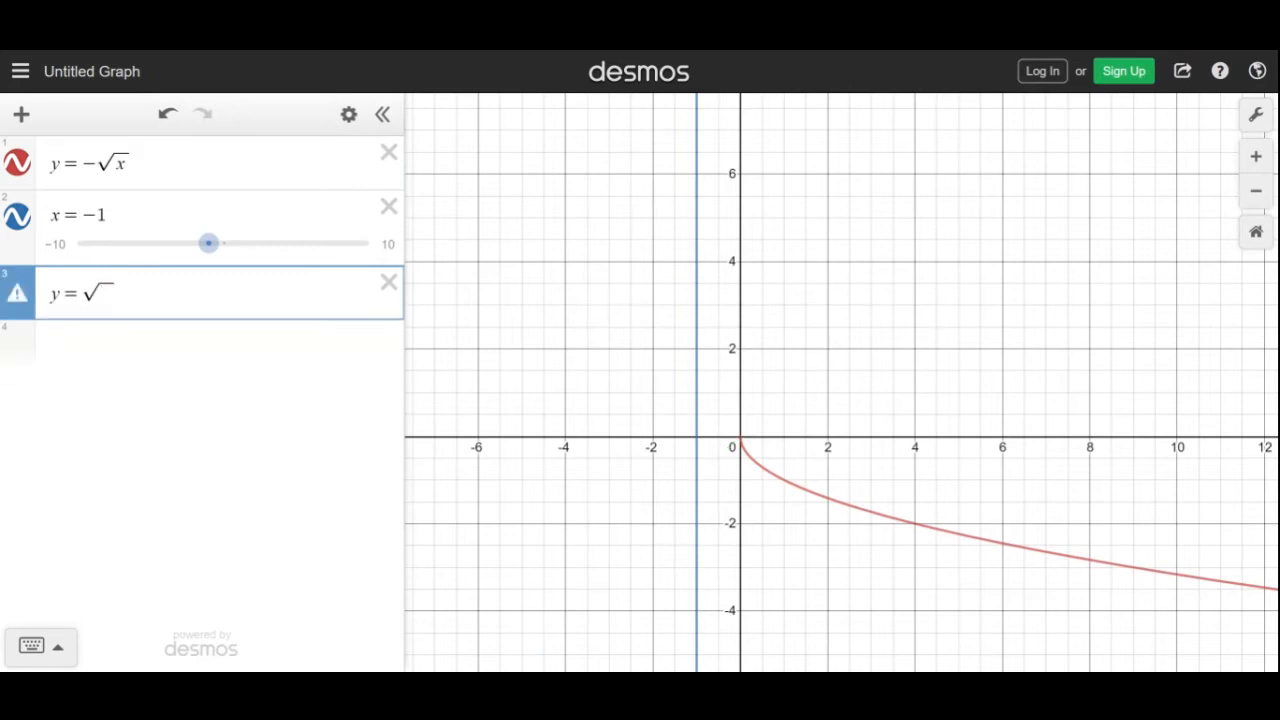
text(x)
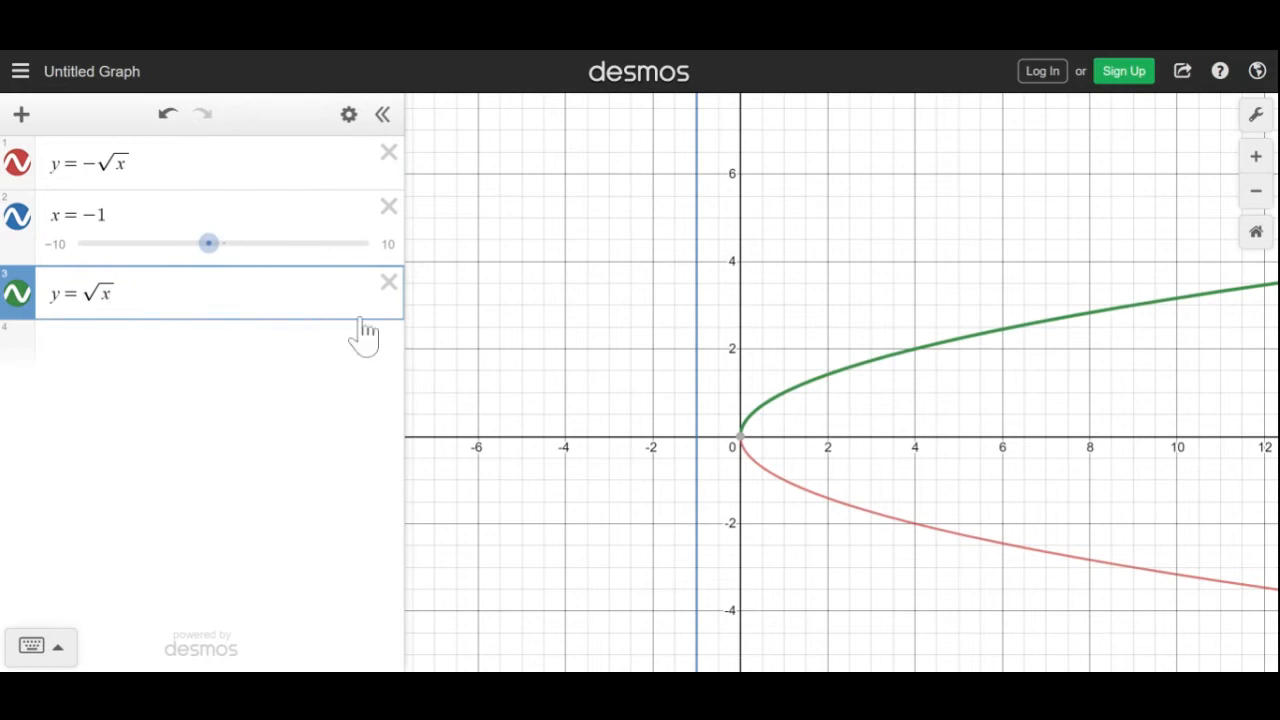
Delete the third equation and change the vertical line to x = 1
click(389, 284)
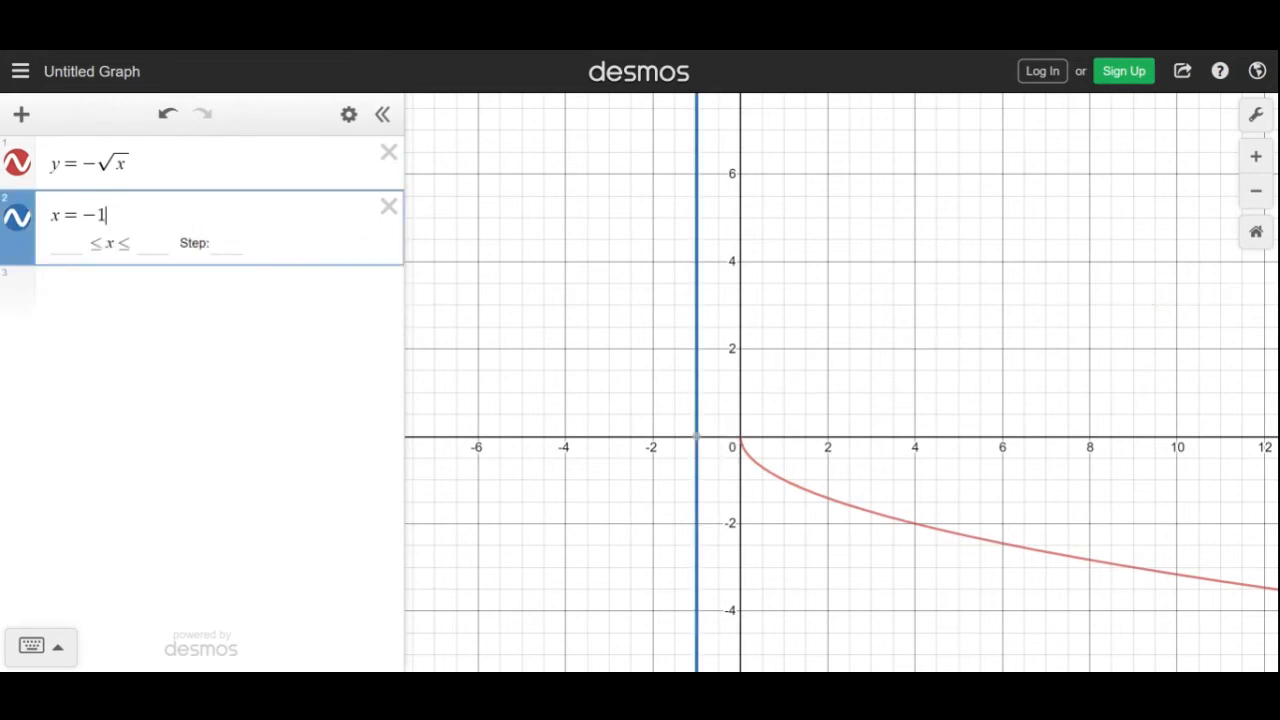
key(Left)
key(BackSpace)
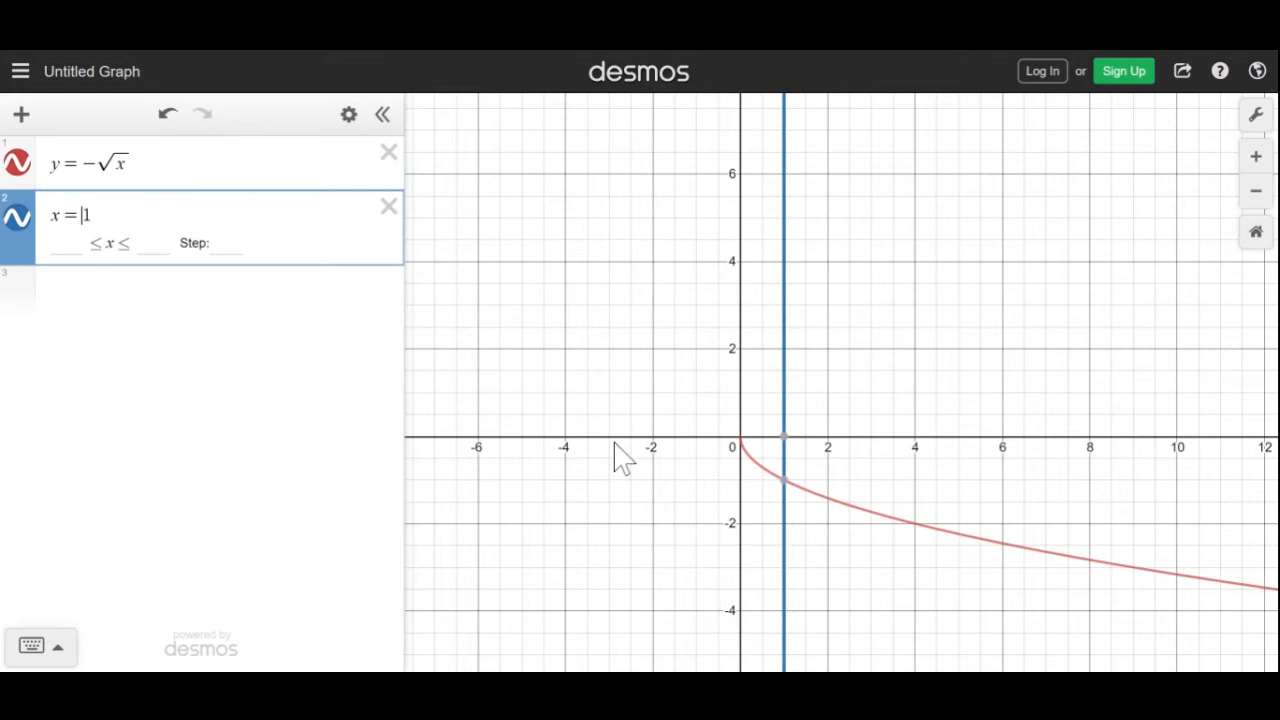
Show the coordinates of the intersection of y = -√x with the line x = 1 and of the curve's starting point
click(788, 488)
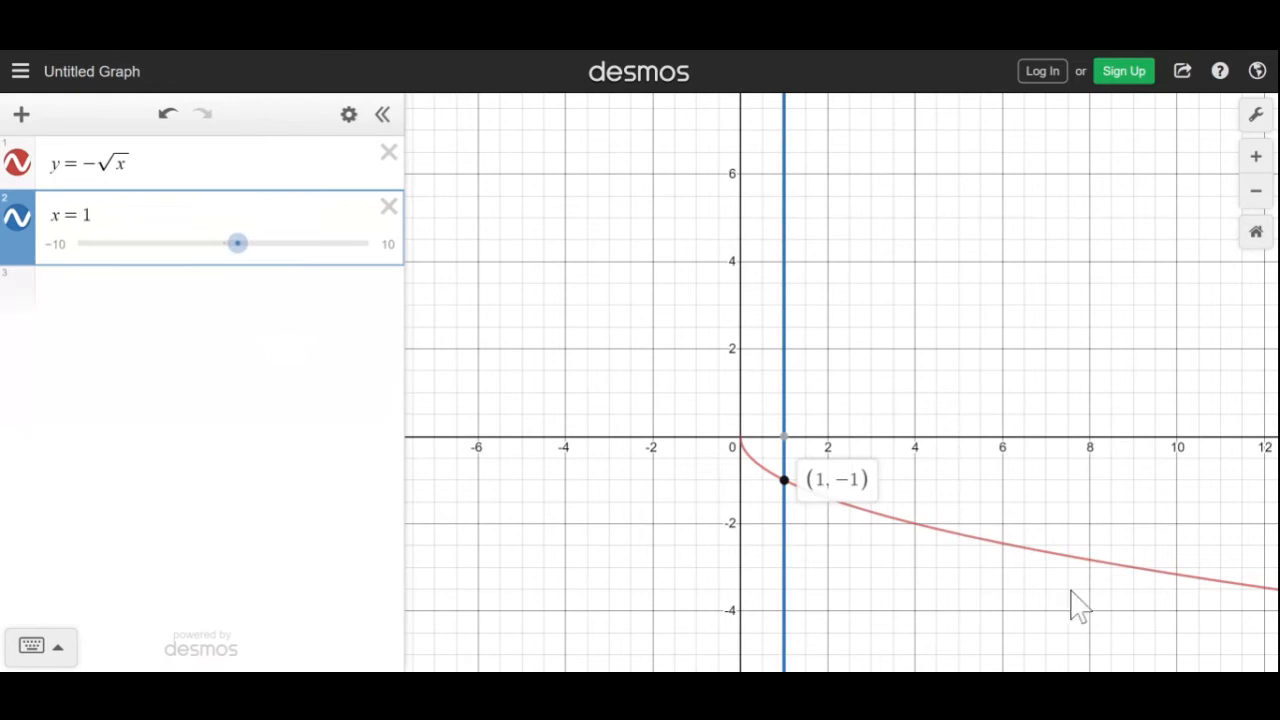
click(741, 447)
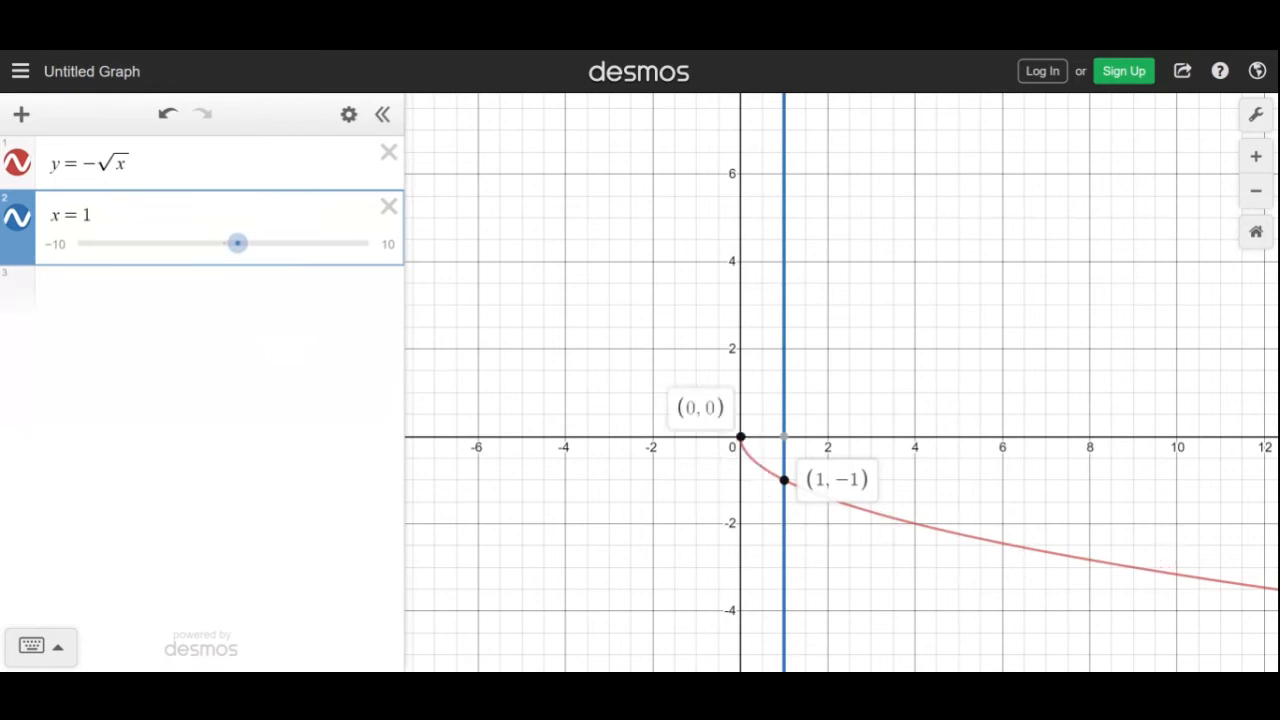